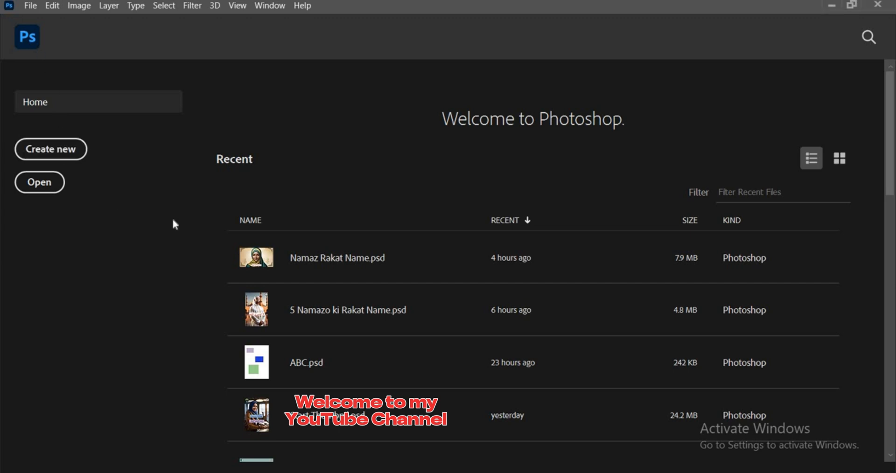
- Create a new 1472 x 832 px document at 72 ppi named "abc" with RGB color and a white background
click(72, 157)
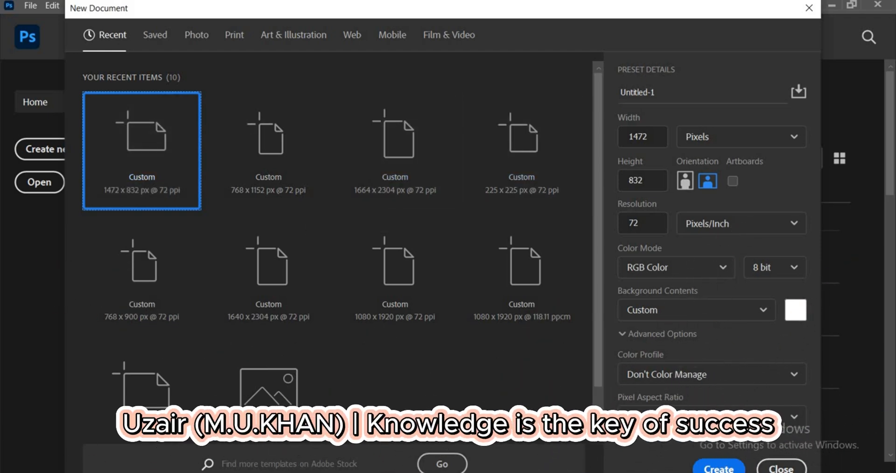
click(641, 99)
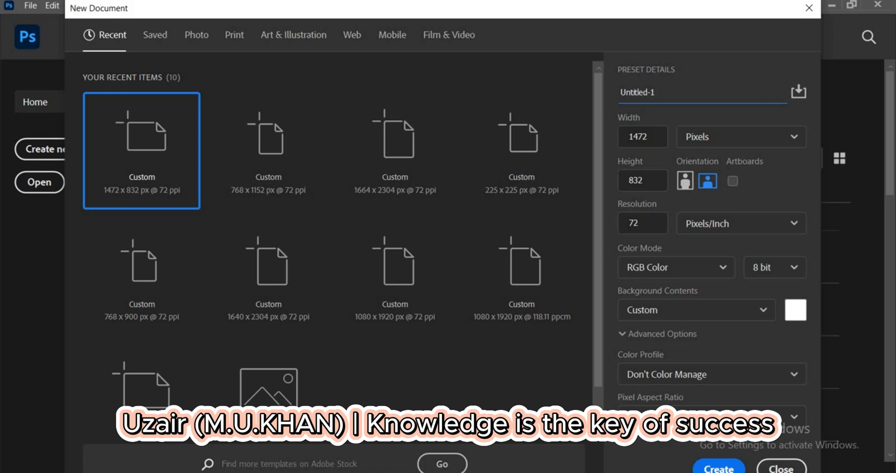
key(ctrl+a)
text(abc)
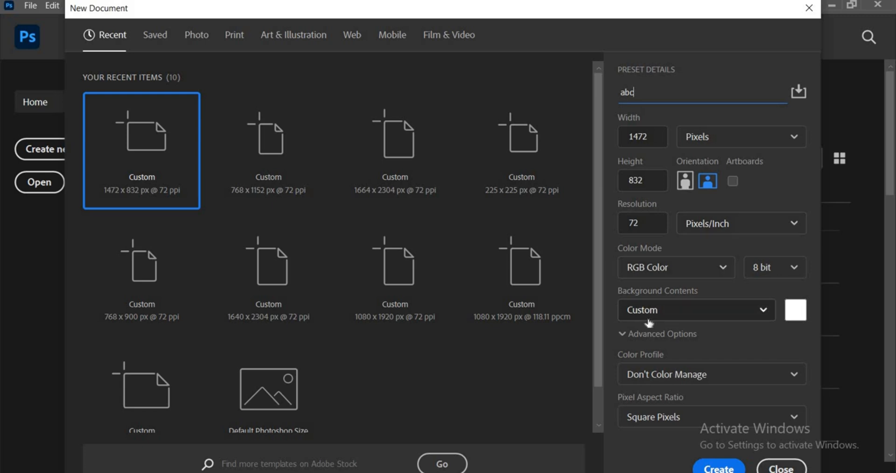
click(715, 468)
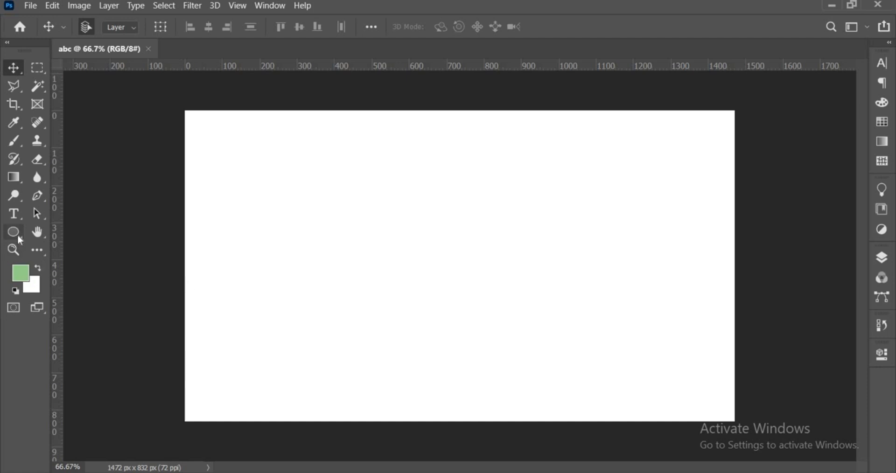
- Draw a perfectly circular selection in the left half of the canvas with the Elliptical Marquee tool
click(37, 68)
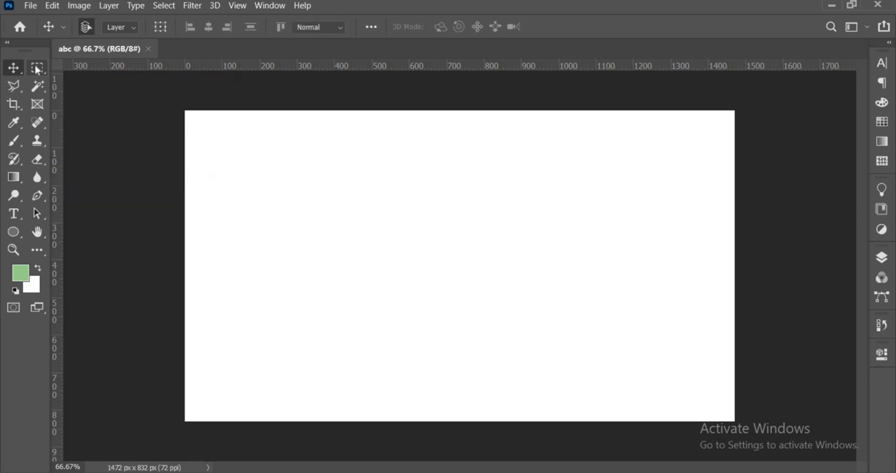
right_click(38, 69)
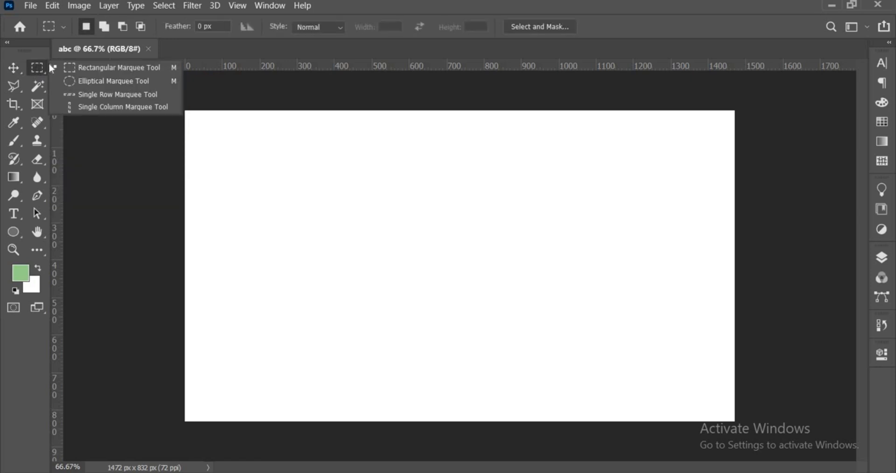
click(83, 82)
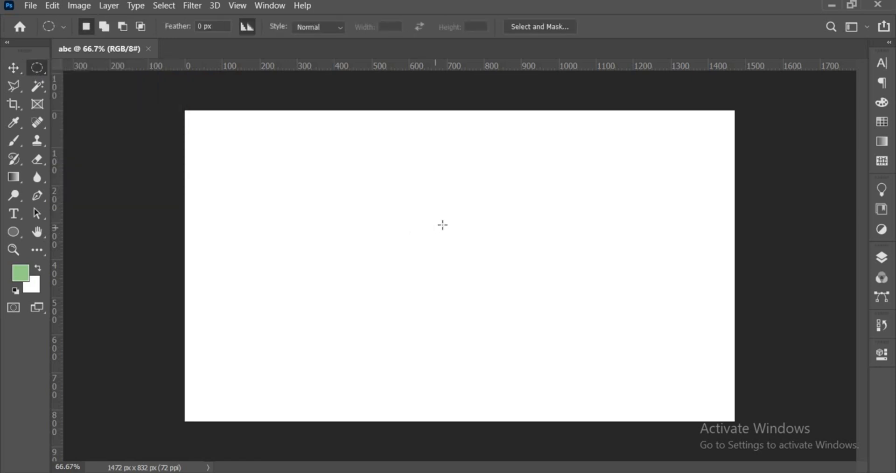
drag(303, 168, 403, 256)
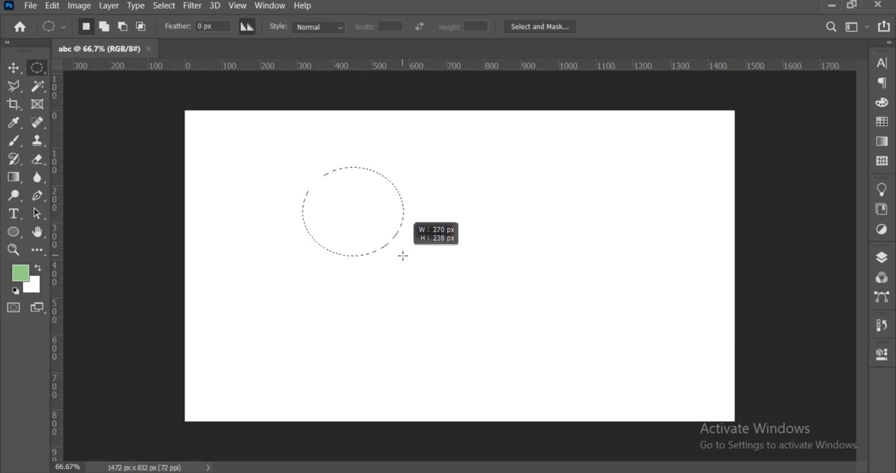
drag(402, 256, 482, 310)
key(shift)
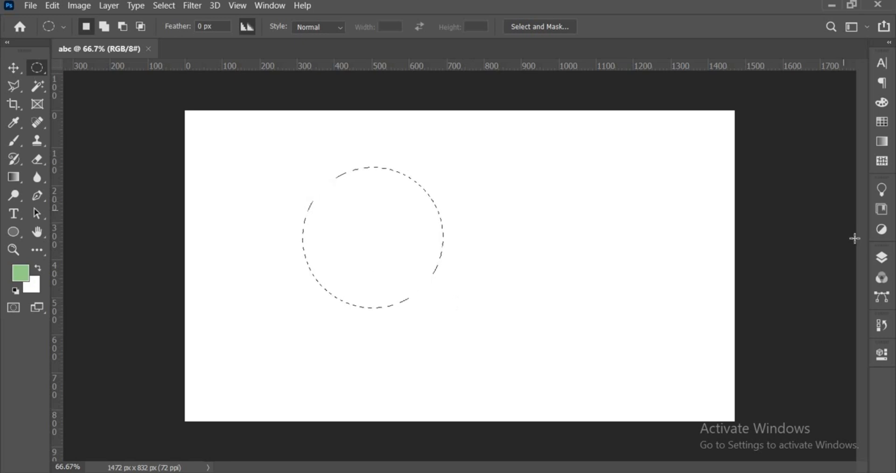
- Unlock the Background layer, fill the circular selection with the green foreground color and deselect
click(883, 262)
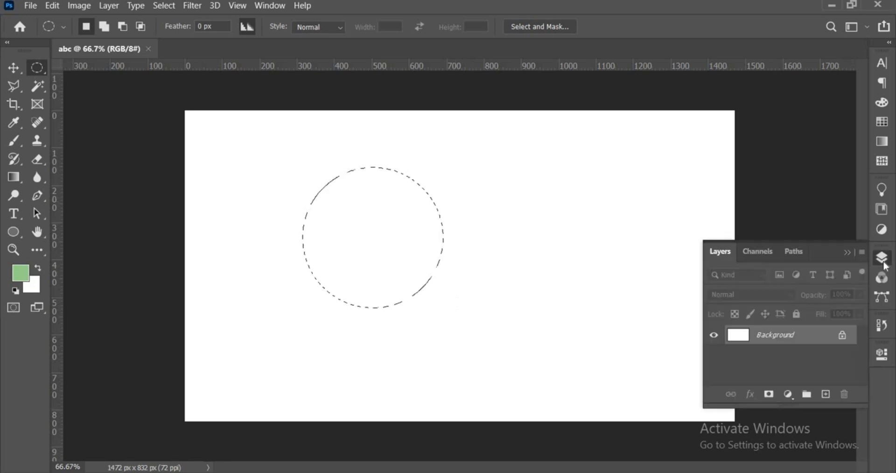
click(842, 335)
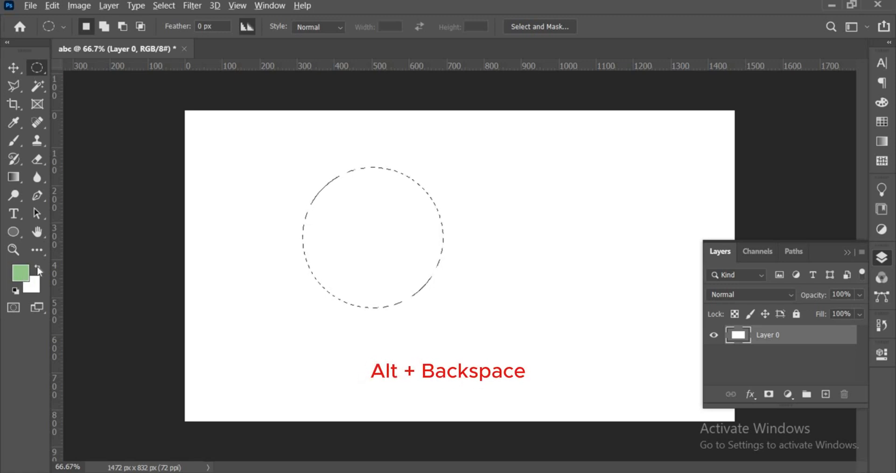
key(alt+BackSpace)
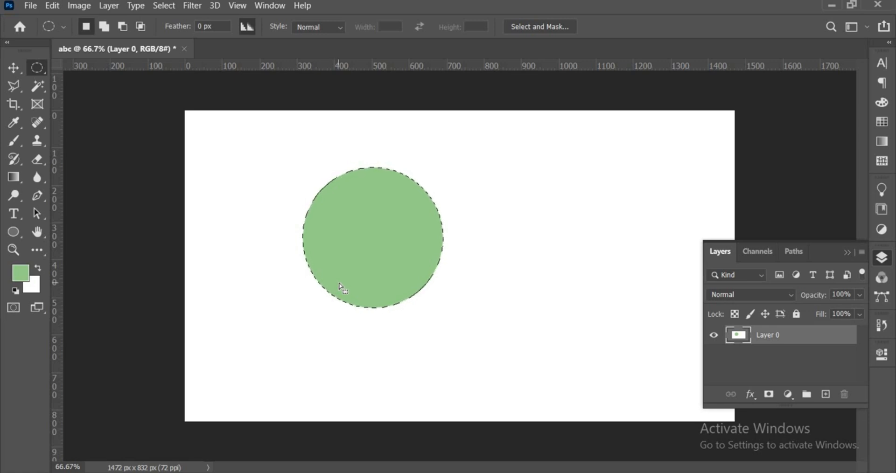
key(ctrl+d)
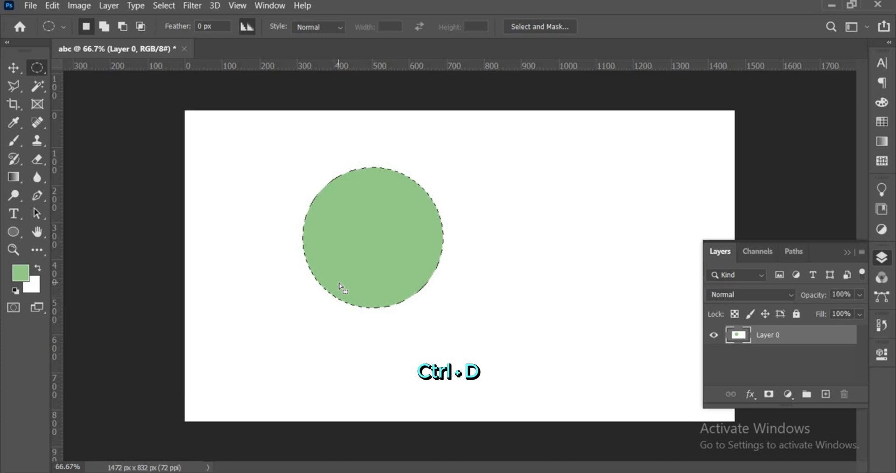
key(ctrl+d)
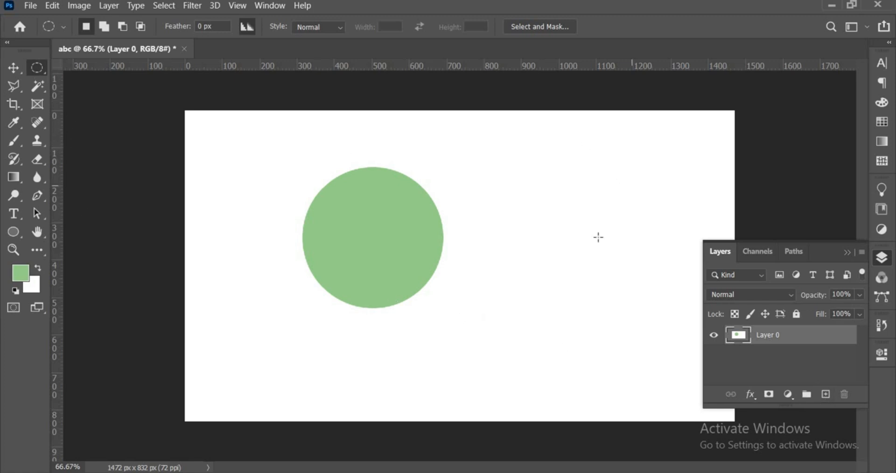
- Draw a smaller circular selection beside the green circle, fill it with the background color set to #0e1665, and deselect
drag(598, 237, 522, 310)
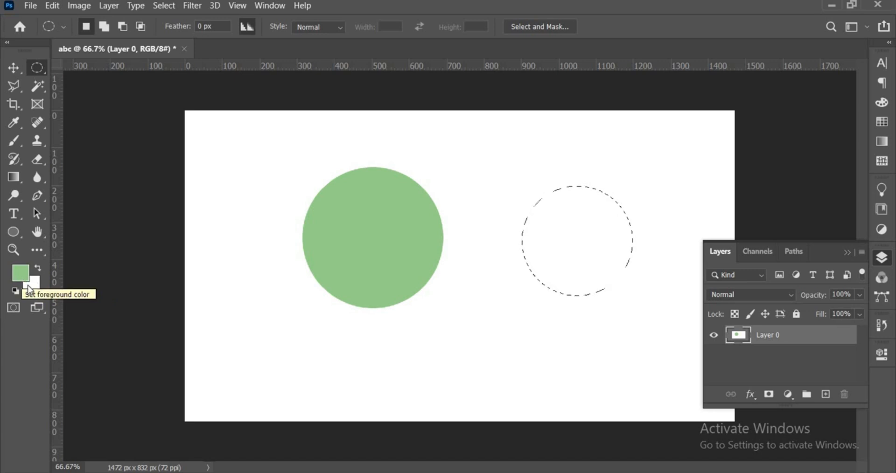
click(33, 285)
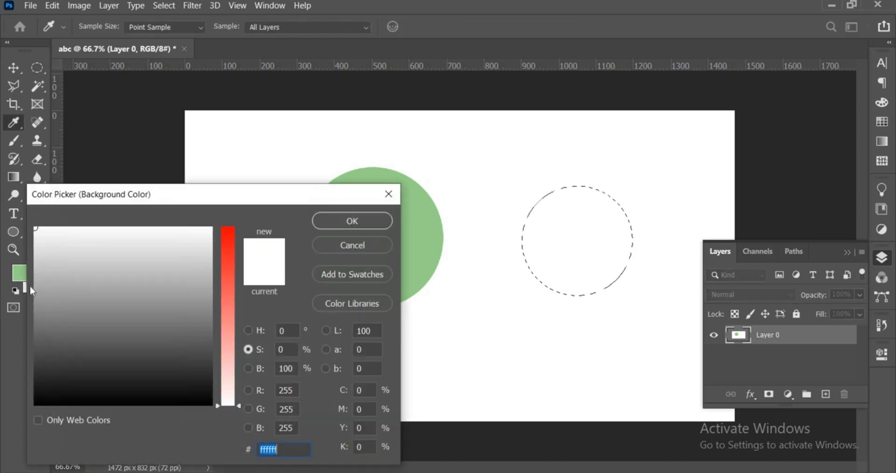
click(248, 330)
click(227, 288)
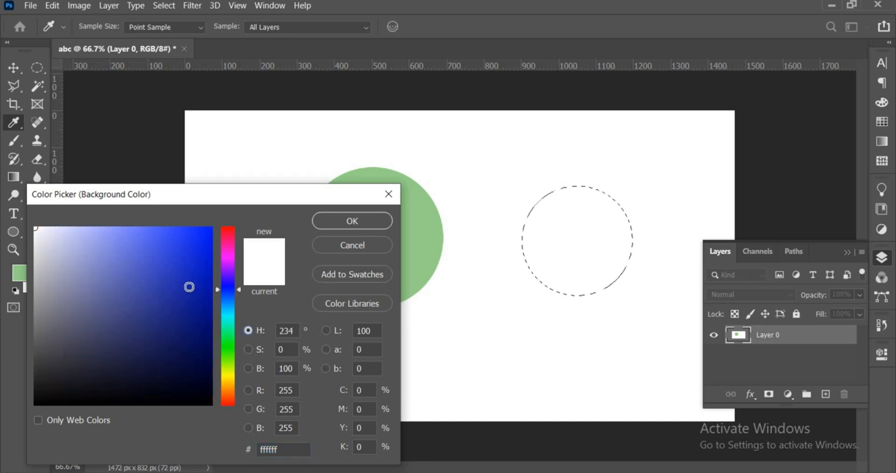
drag(205, 341, 188, 334)
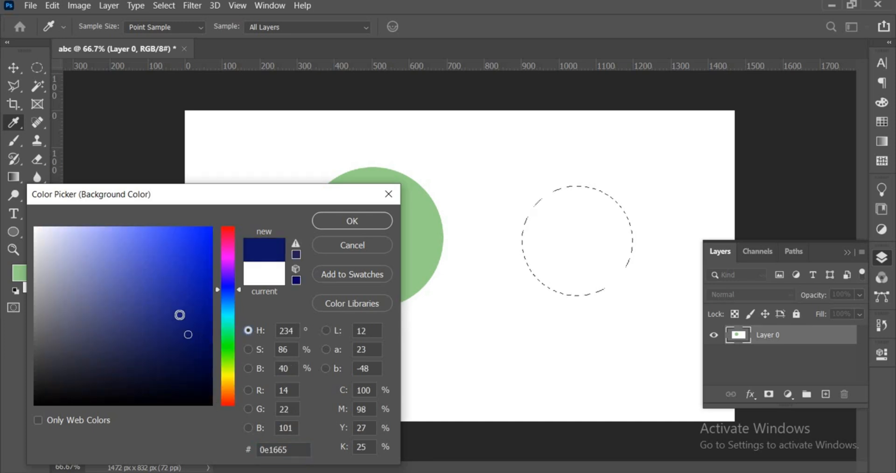
click(319, 222)
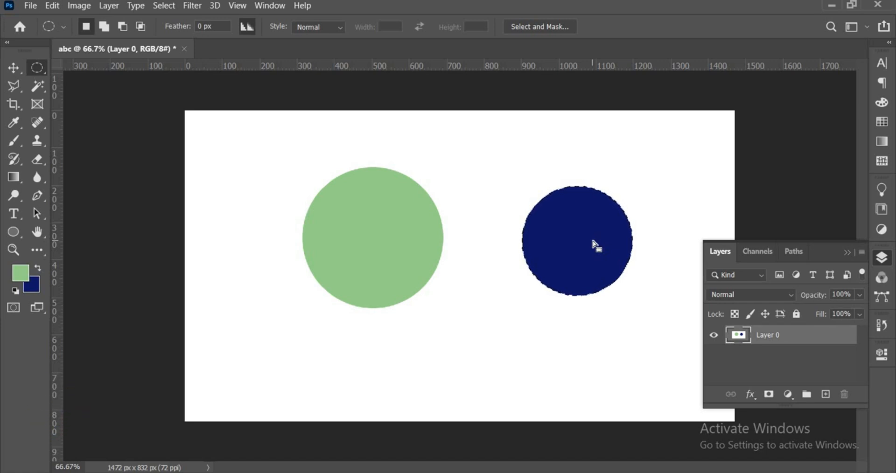
key(ctrl+d)
- Try to move the green circle on its own with the Move tool
click(20, 73)
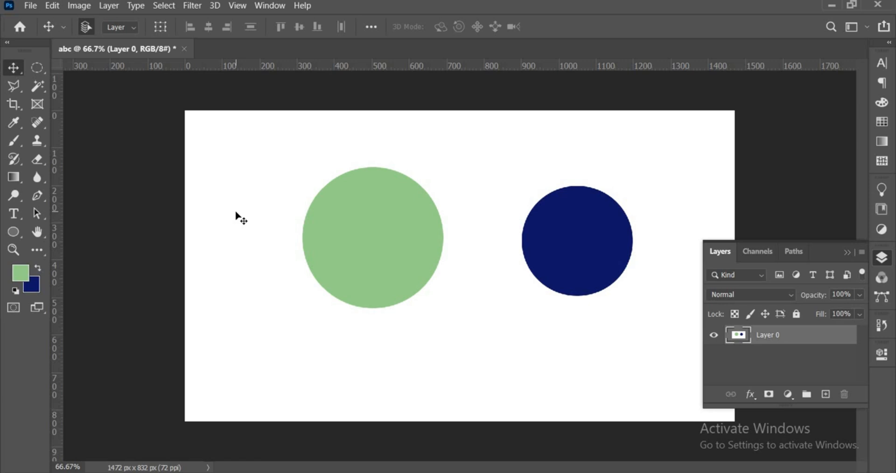
mouse_move(349, 245)
mouse_down()
mouse_move(295, 240)
mouse_move(344, 244)
mouse_move(363, 236)
mouse_up()
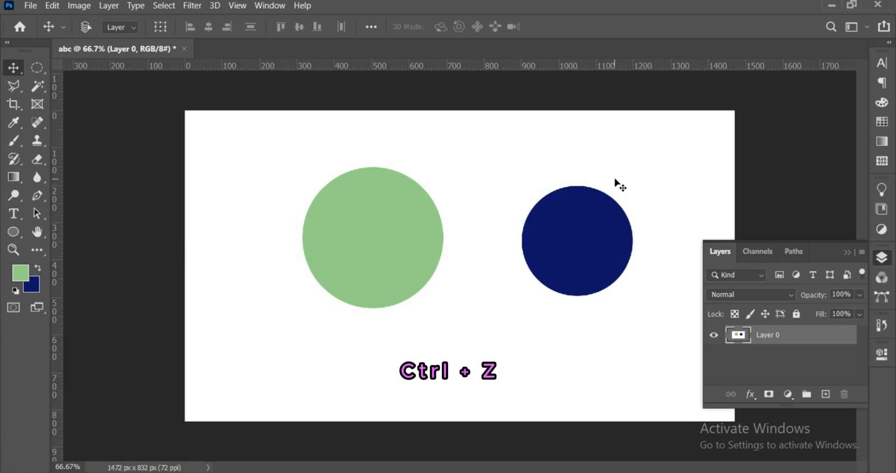
- Undo both circle fills, the layer unlock and the selections, back to the blank canvas
key(ctrl+z)
key(ctrl+z)
key(ctrl+z)
key(ctrl+z)
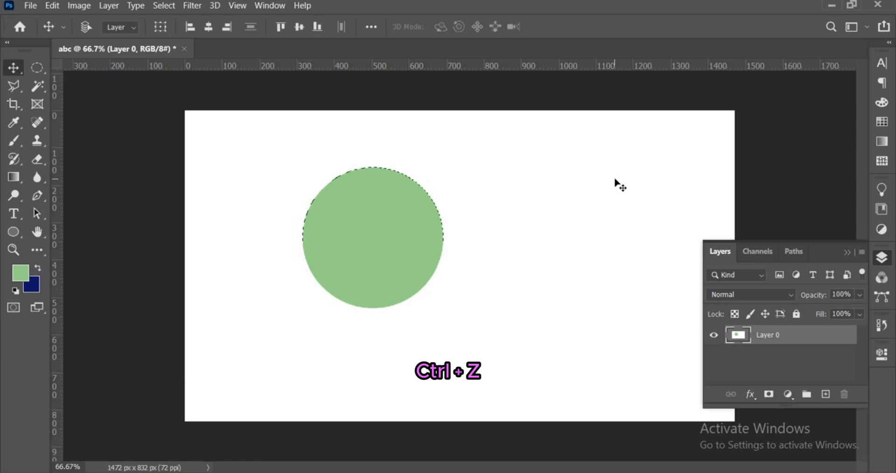
key(ctrl+z)
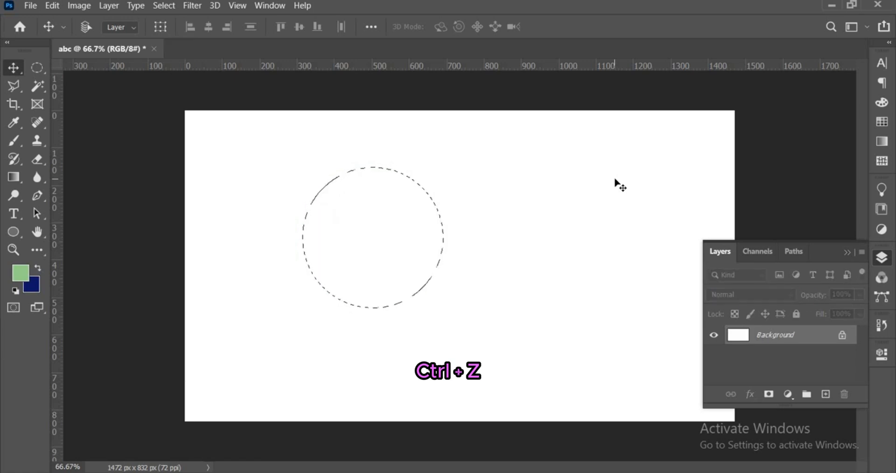
key(ctrl+z)
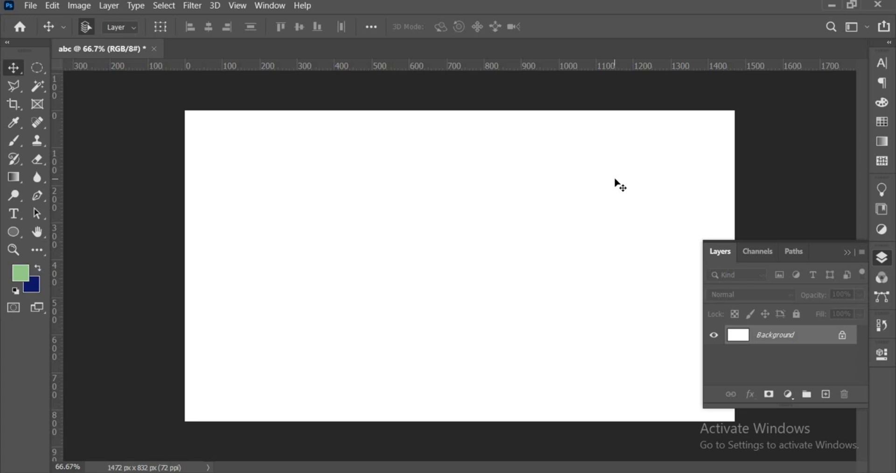
key(ctrl+alt+z)
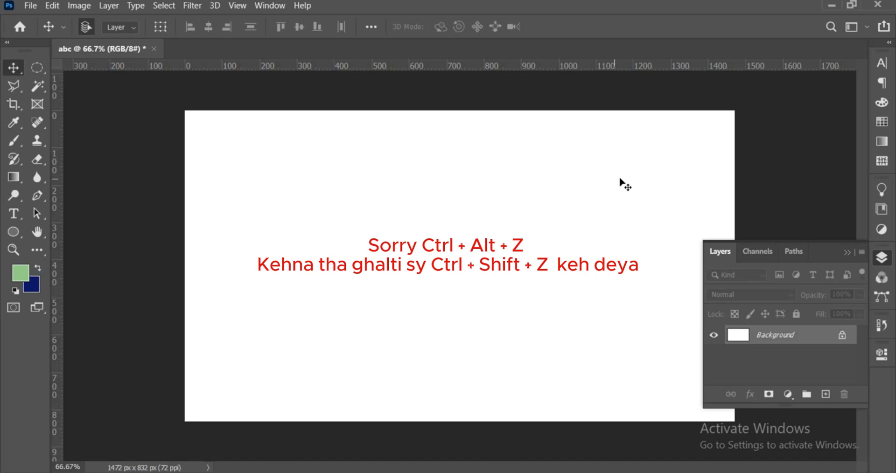
- Unlock the background and, on a new layer, fill an elliptical selection in the canvas's left half with the green foreground color
click(842, 335)
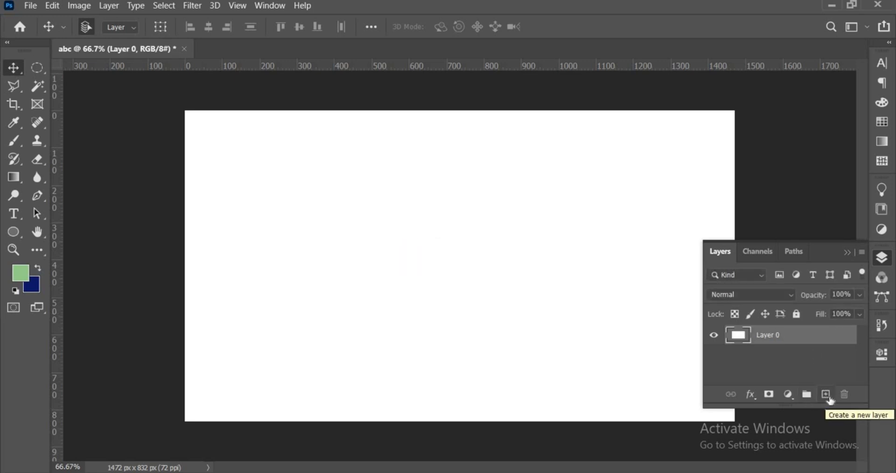
click(826, 395)
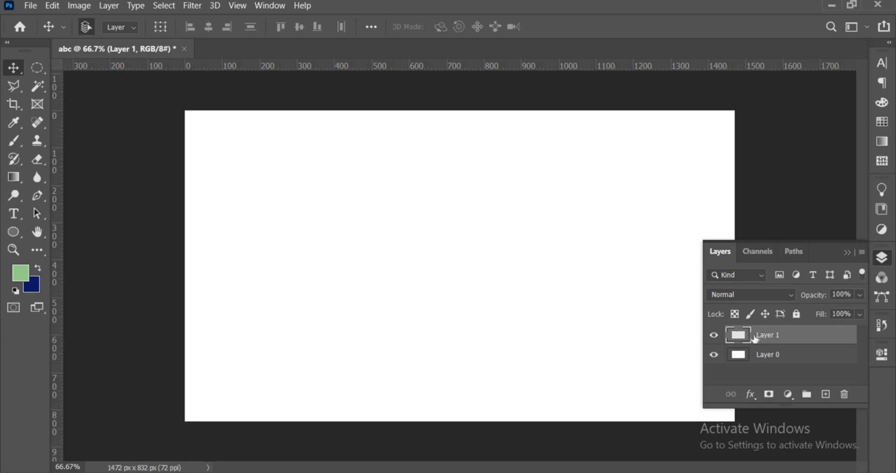
click(36, 68)
drag(324, 222, 375, 301)
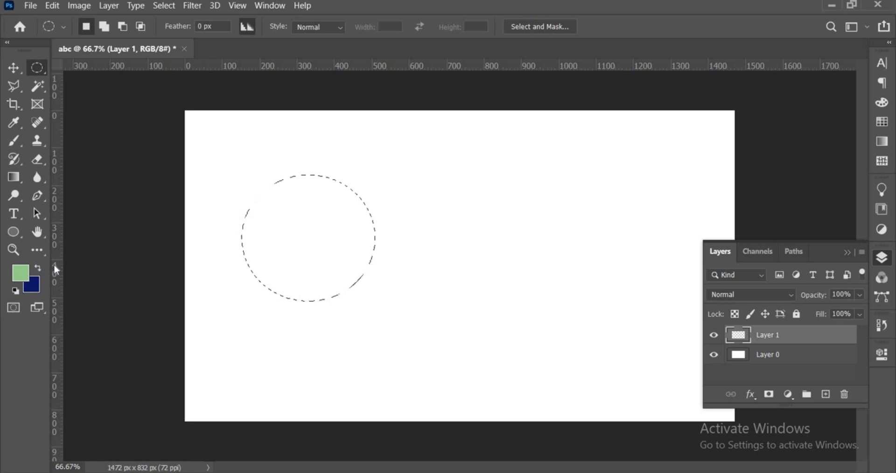
key(alt+BackSpace)
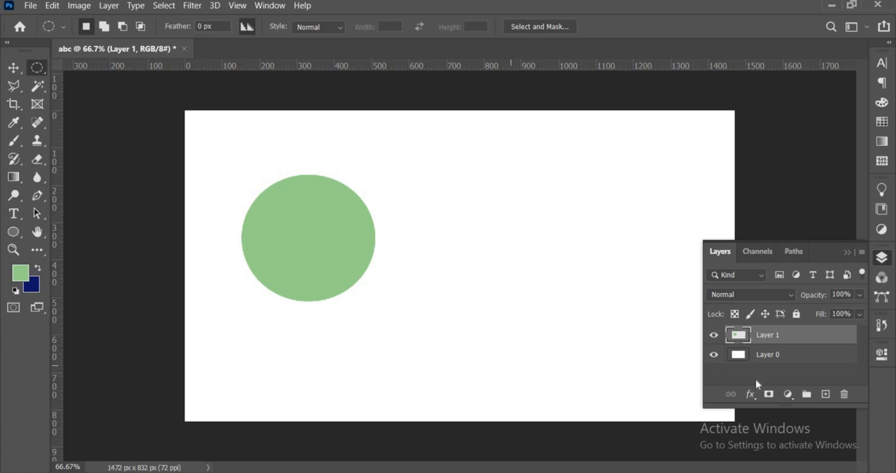
- On another new layer, fill an elliptical selection in the canvas's right half with the navy background color and deselect
click(826, 395)
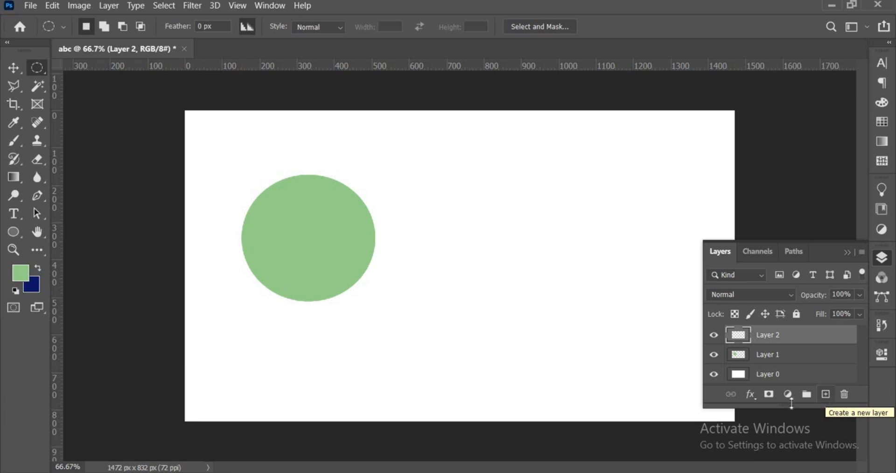
drag(616, 216, 497, 324)
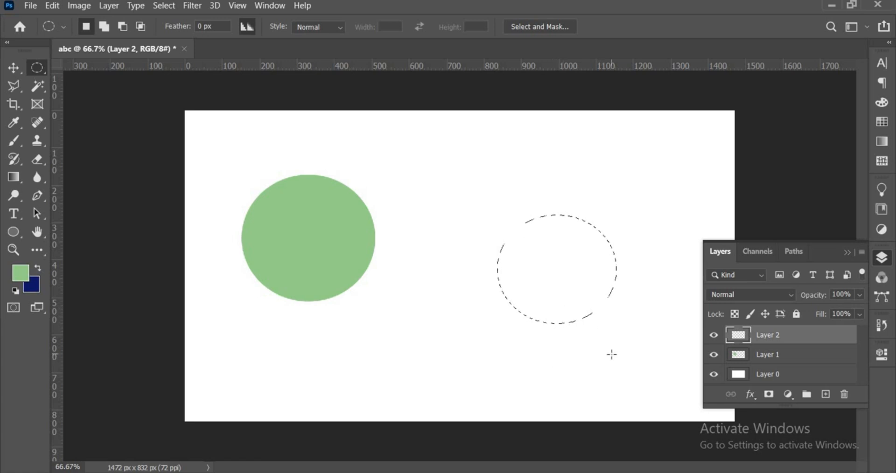
key(alt+BackSpace)
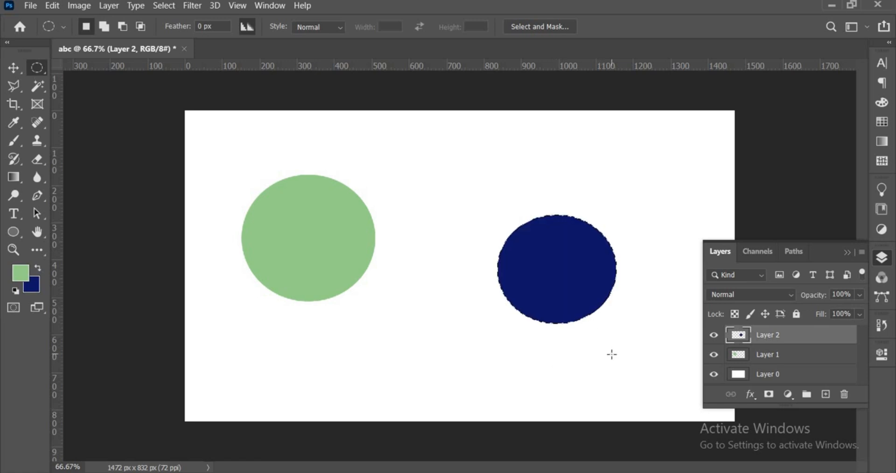
key(ctrl+d)
- Move the navy ellipse slightly up and right, and the green ellipse on Layer 1 slightly right and down
click(21, 66)
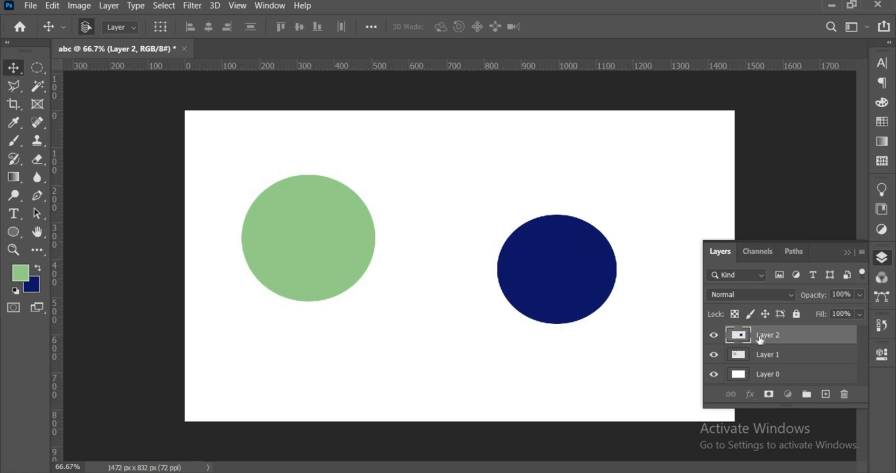
mouse_move(584, 273)
mouse_down()
mouse_move(640, 213)
mouse_move(596, 276)
mouse_up()
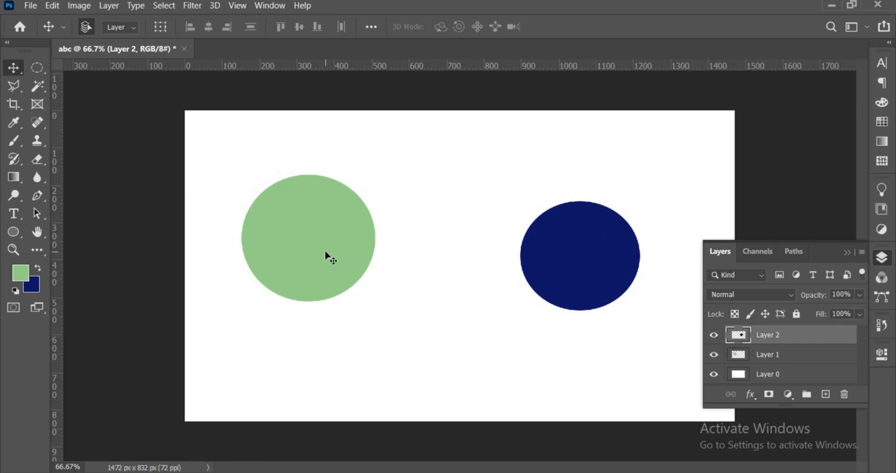
click(777, 364)
drag(316, 266, 644, 312)
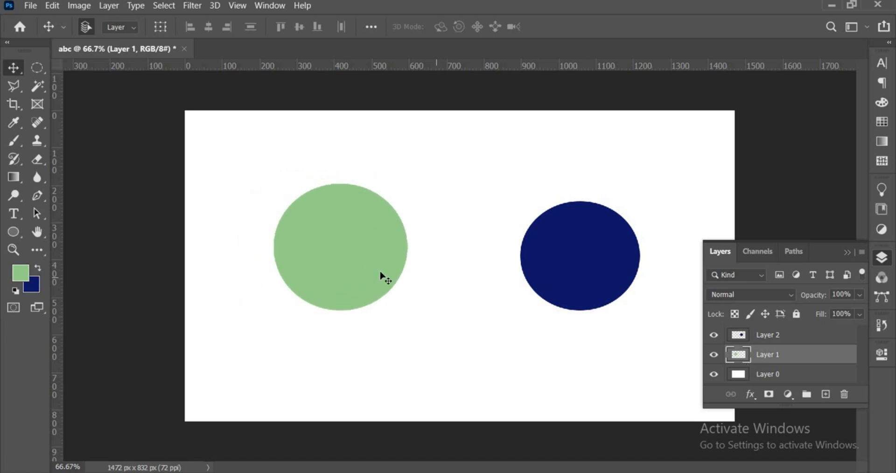
- Move the green circle so it overlaps the navy one, and reorder Layer 1 above Layer 2
drag(380, 276, 543, 278)
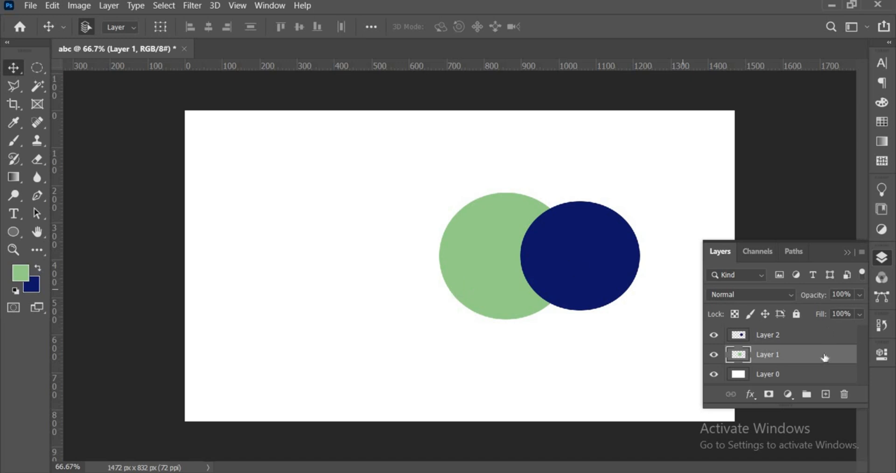
drag(788, 358, 791, 333)
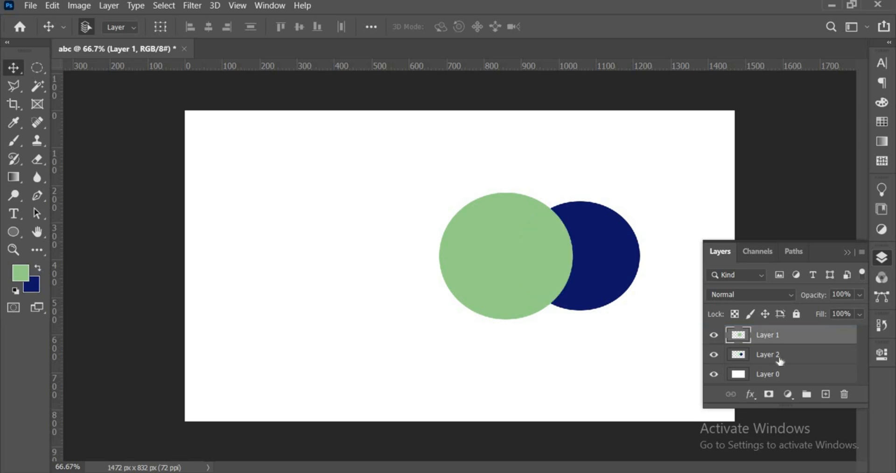
- Move the green circle away from the navy one into the canvas's left half, and shift the navy circle slightly up and right
drag(525, 279, 373, 258)
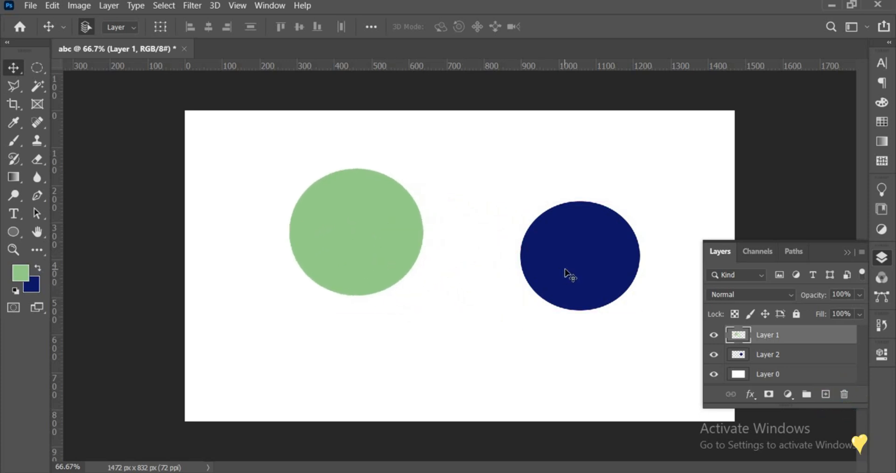
drag(566, 274, 579, 251)
drag(379, 252, 422, 271)
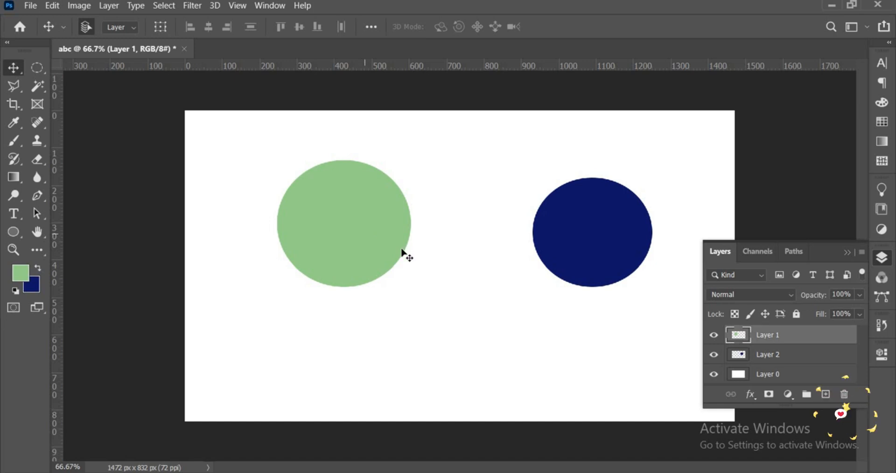
- Add a new layer and draw an elliptical selection in the canvas's lower middle, between the green and navy circles
click(825, 395)
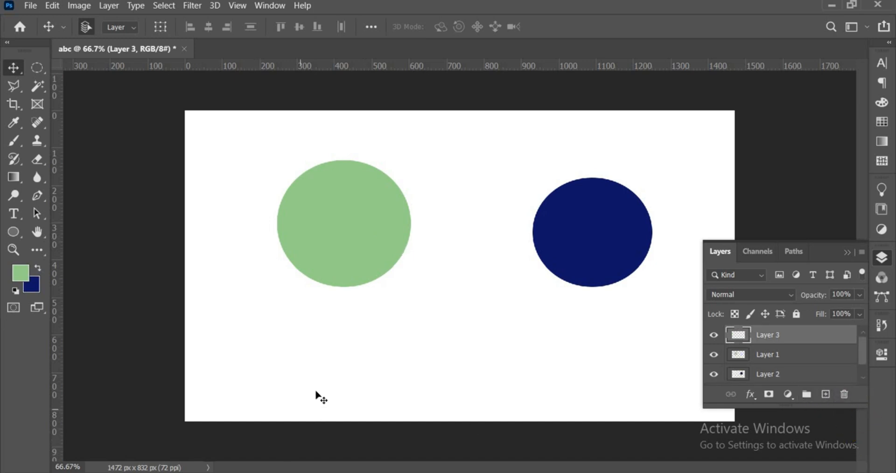
click(43, 68)
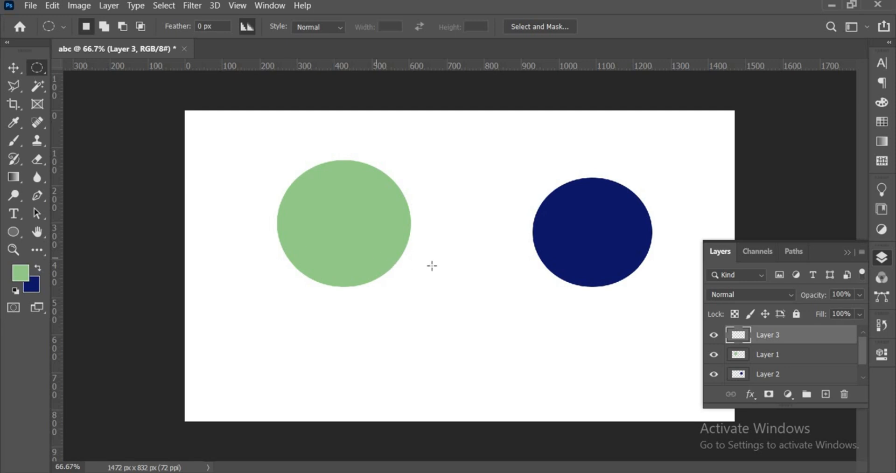
drag(511, 262, 372, 390)
drag(509, 261, 388, 391)
- Set the foreground color to bright sky blue (0cc3f1)
click(23, 276)
click(229, 293)
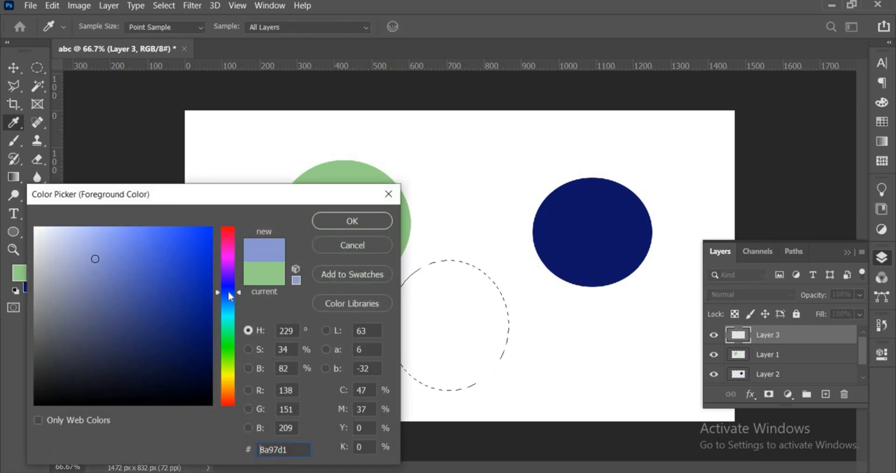
click(202, 255)
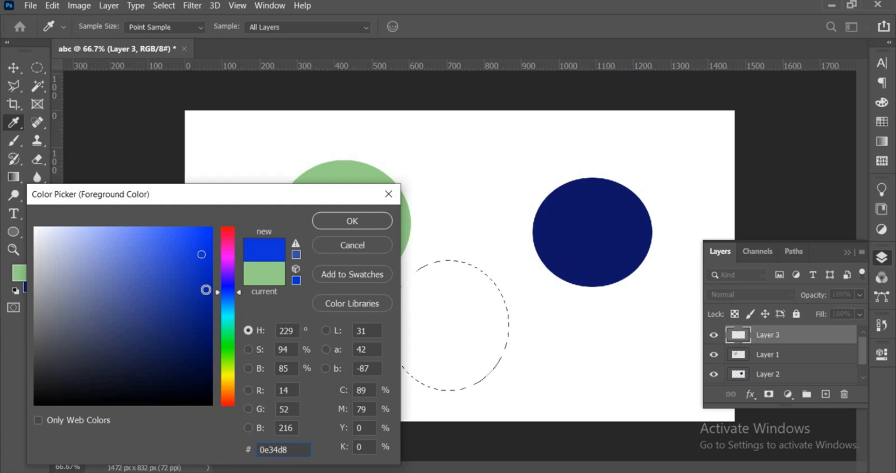
click(200, 302)
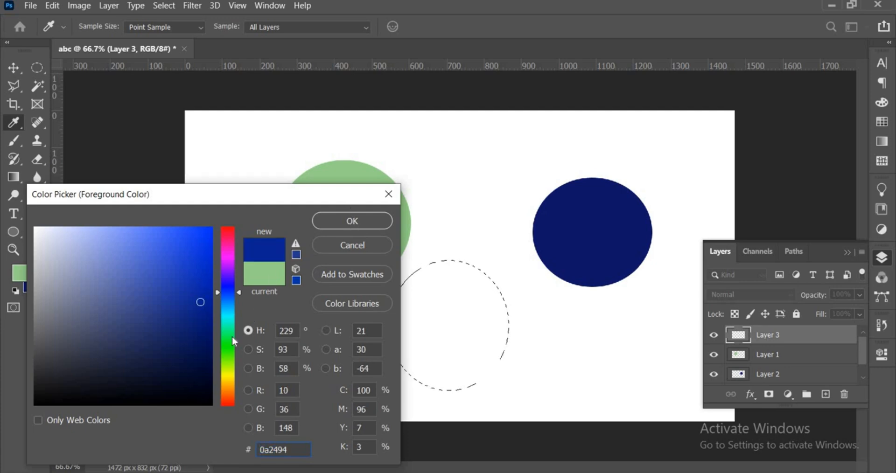
click(228, 311)
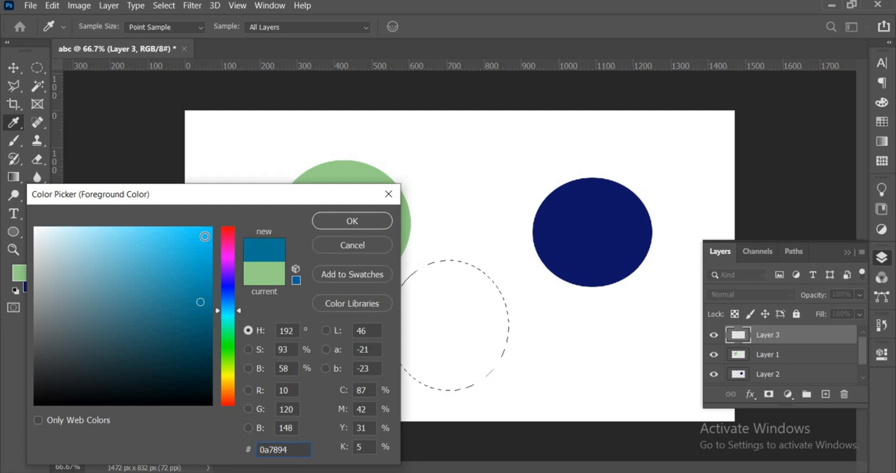
click(201, 229)
click(333, 224)
key(m)
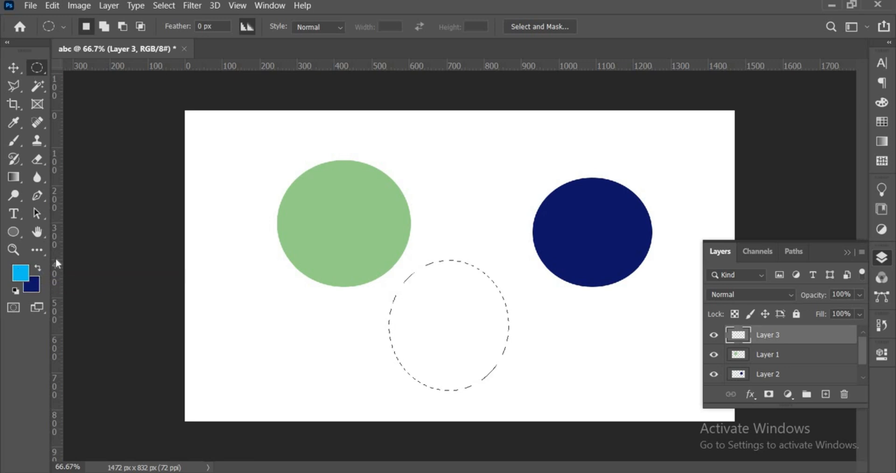
- Fill the elliptical selection on Layer 3 with the blue foreground color, deselect it and switch to the Move tool
key(alt+BackSpace)
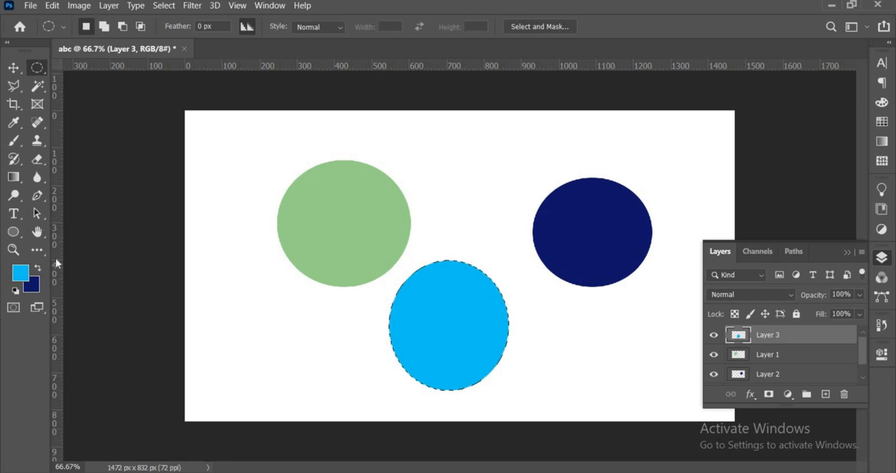
key(ctrl+d)
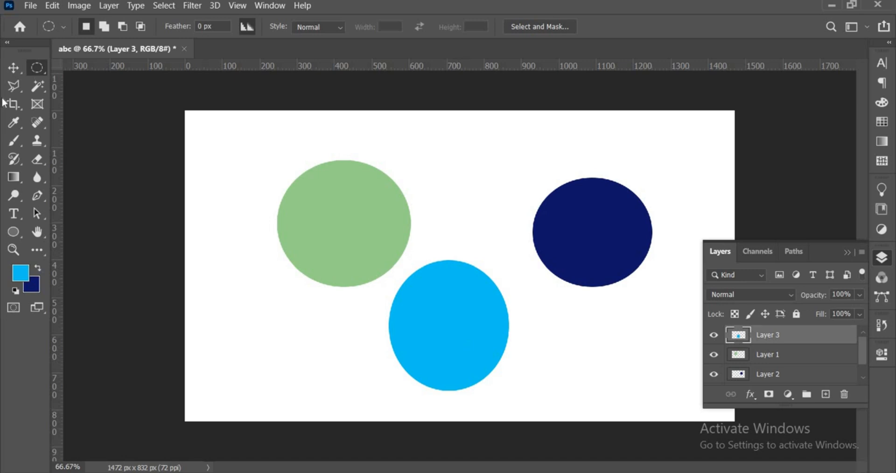
click(17, 72)
click(16, 72)
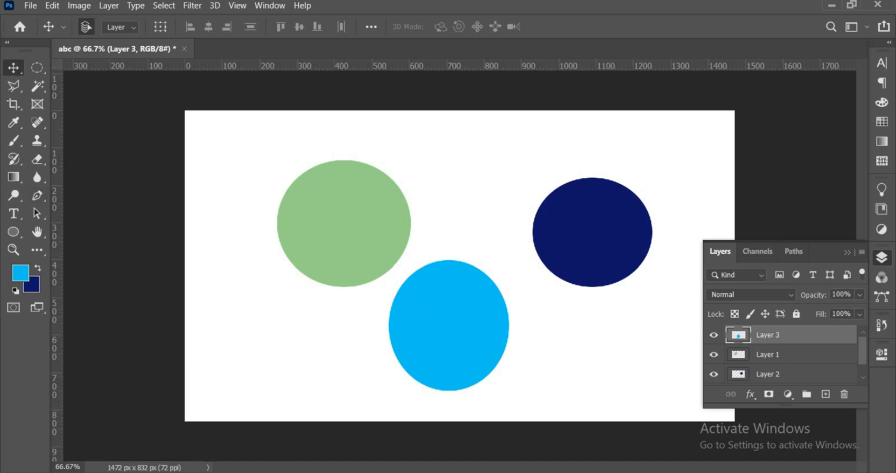
- Save the document on the computer as Photoshop file abc in the Desktop's xt folder, with layers and Maximize Compatibility enabled
click(31, 6)
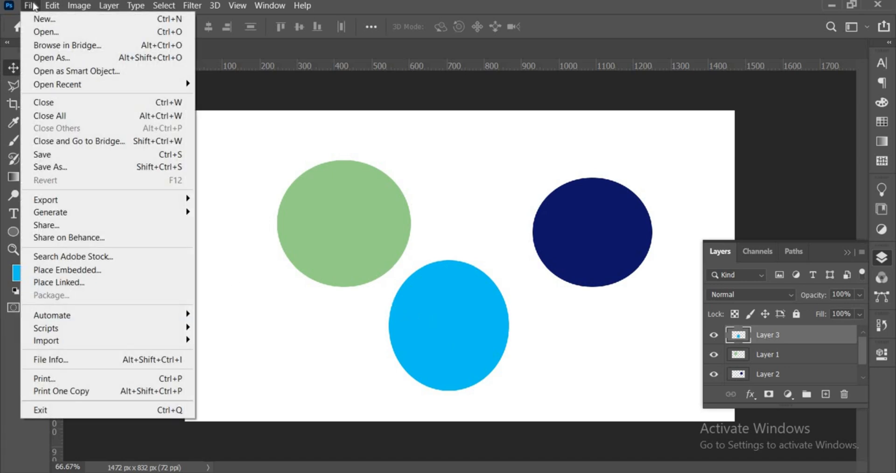
click(91, 161)
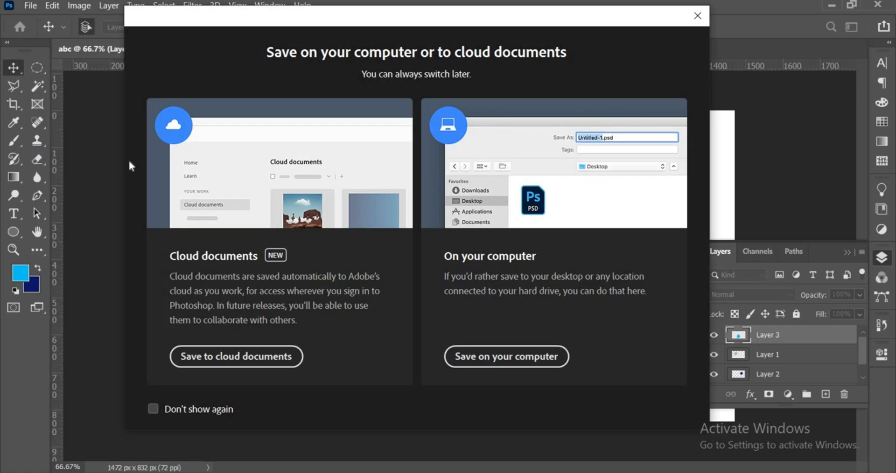
click(489, 367)
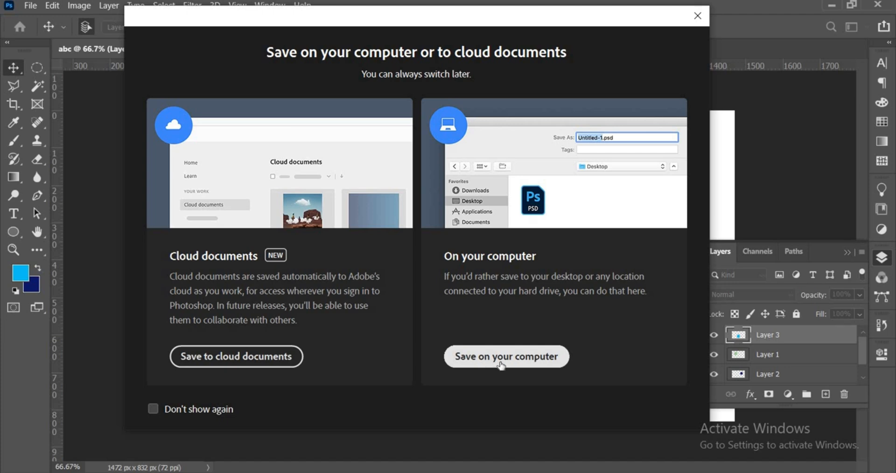
click(501, 366)
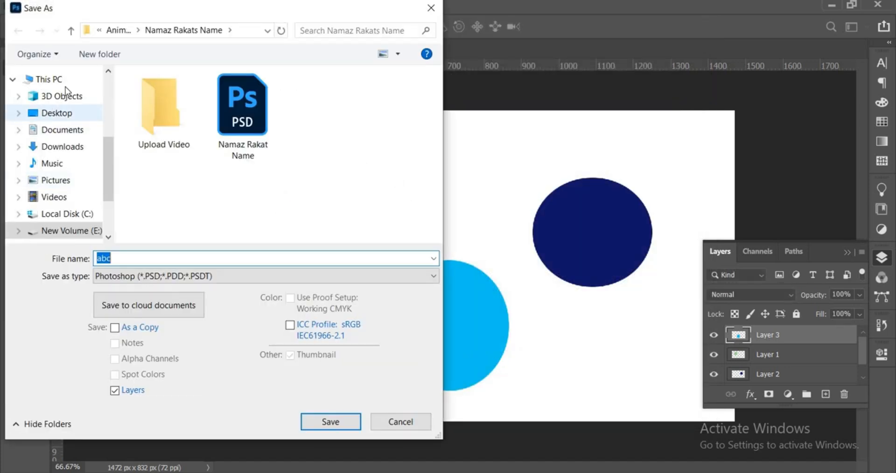
click(65, 158)
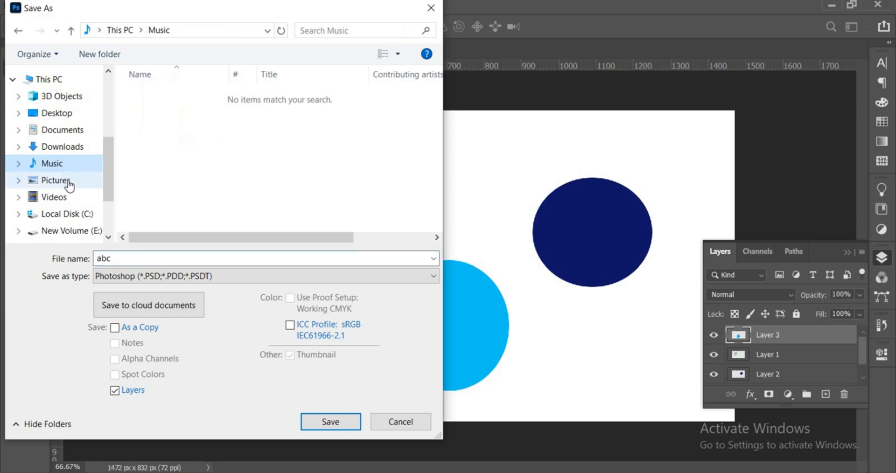
click(70, 118)
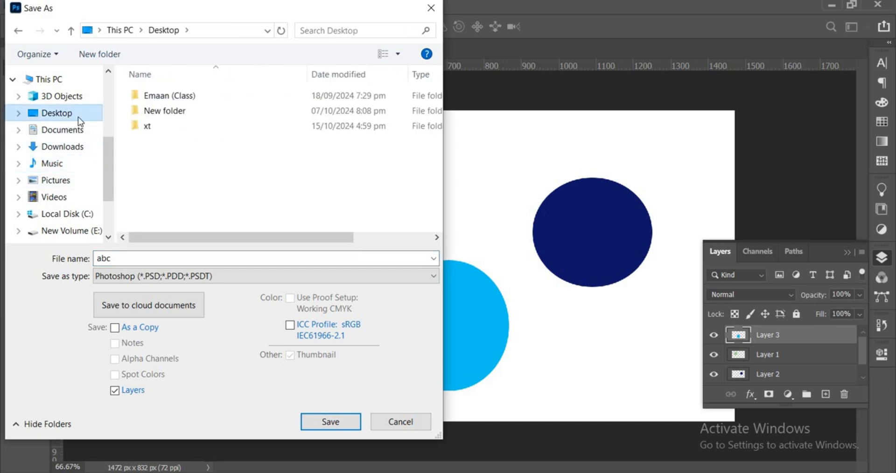
double_click(142, 128)
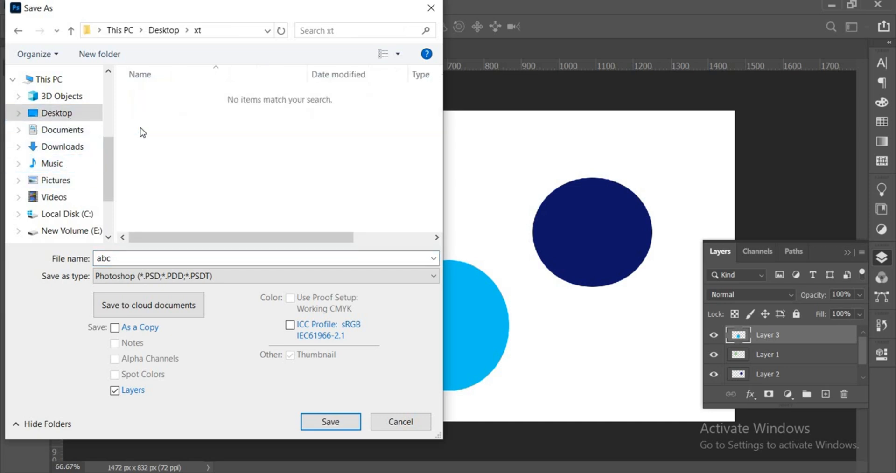
click(330, 422)
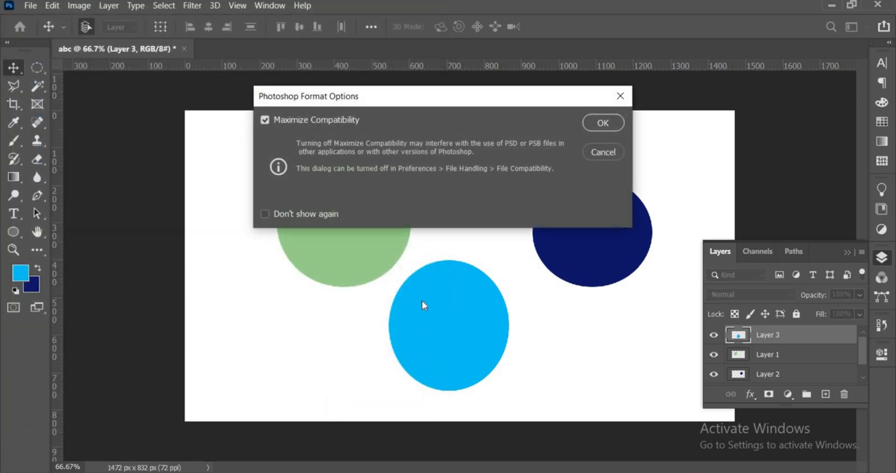
click(595, 123)
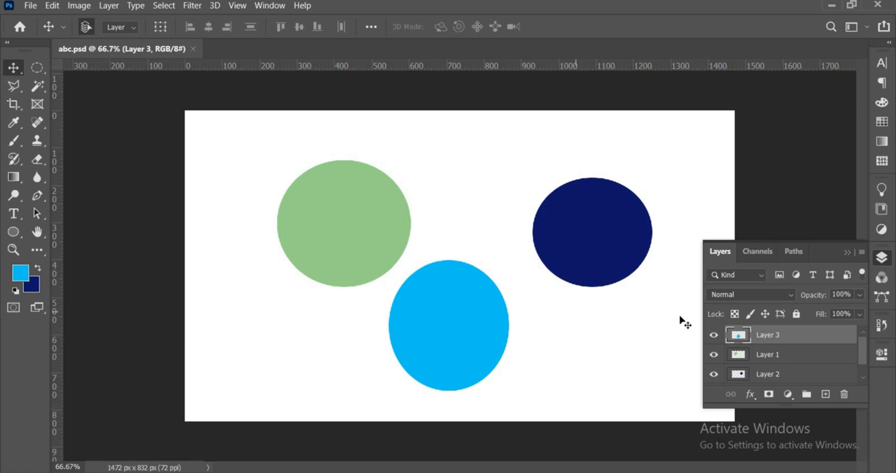
- Load the blue circle on Layer 3 as a selection, refill it with orange (f16d0c) and deselect
ctrl+click(743, 339)
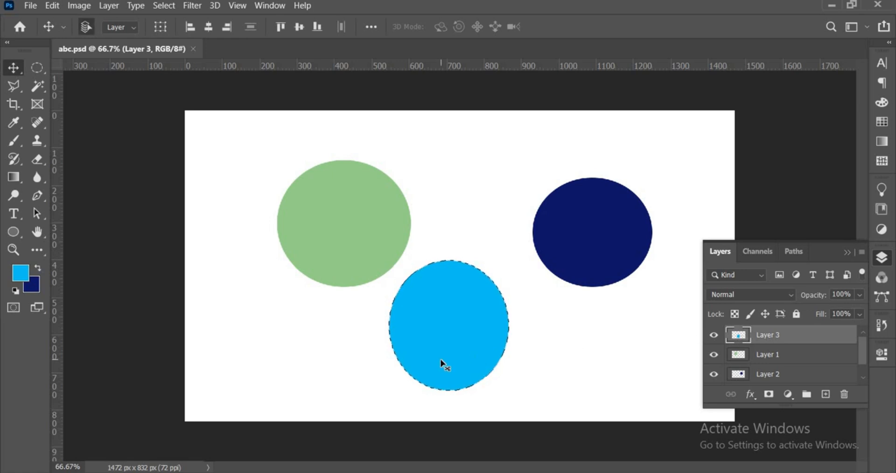
click(19, 274)
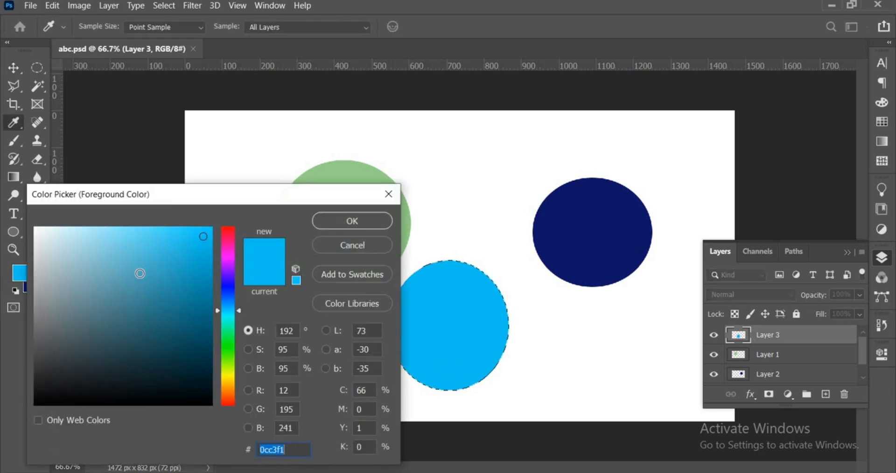
click(223, 356)
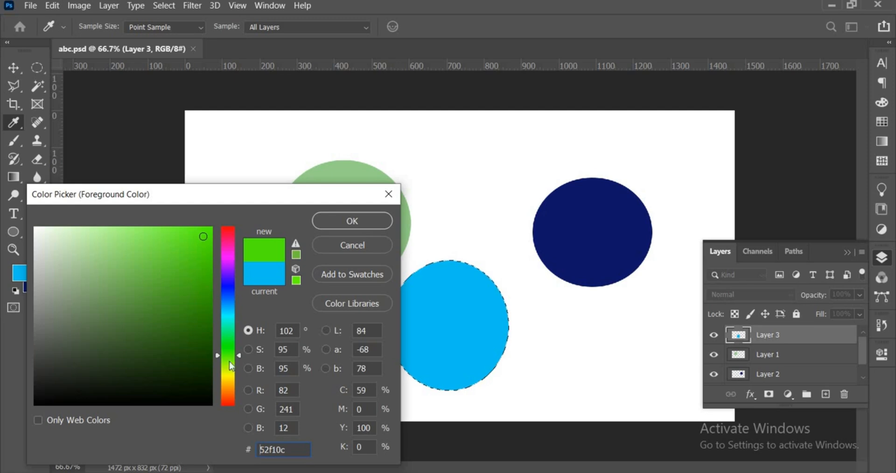
click(229, 393)
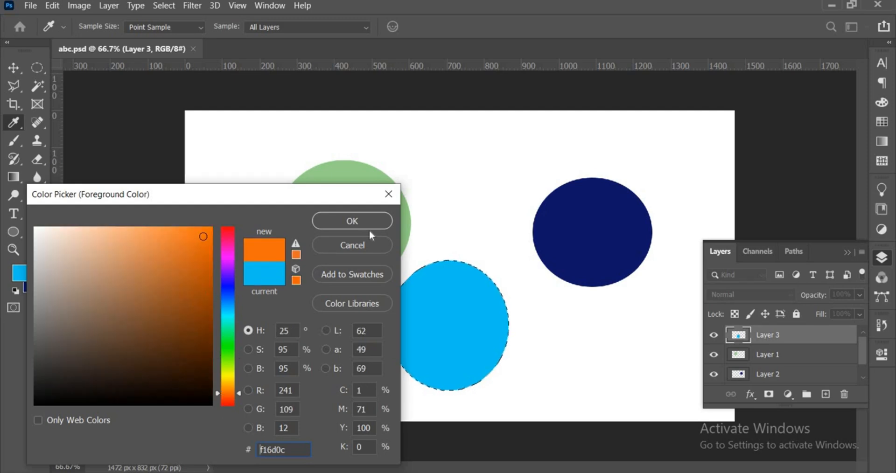
click(380, 223)
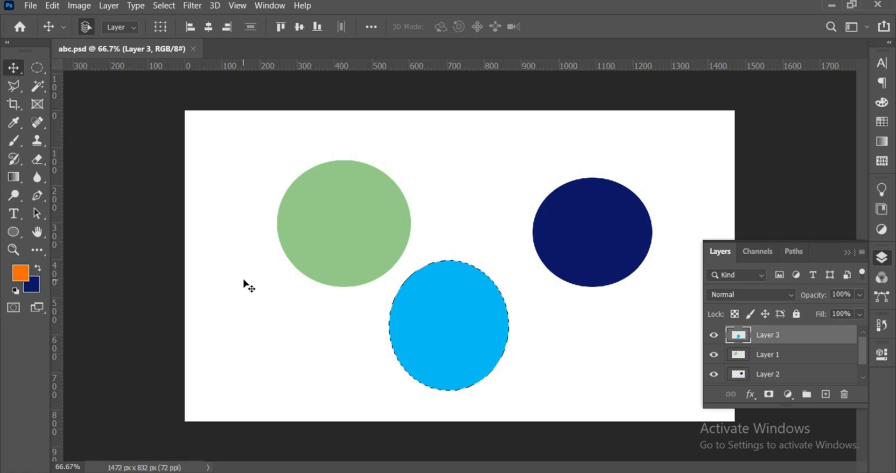
key(alt+BackSpace)
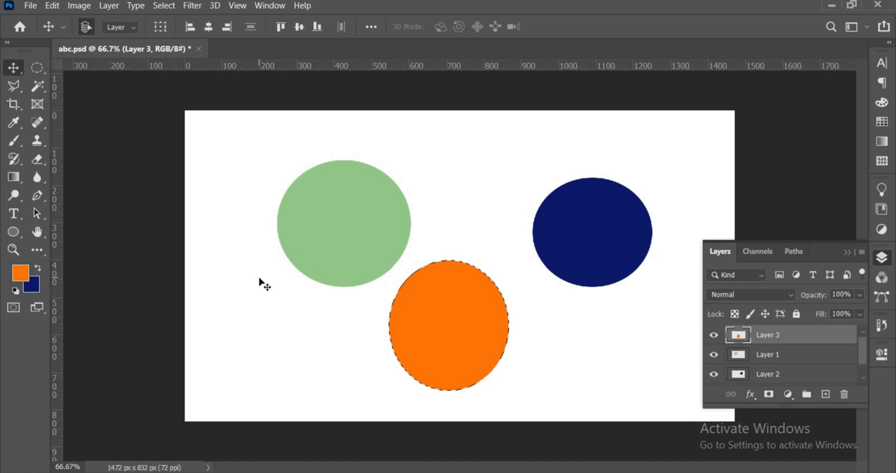
key(ctrl+d)
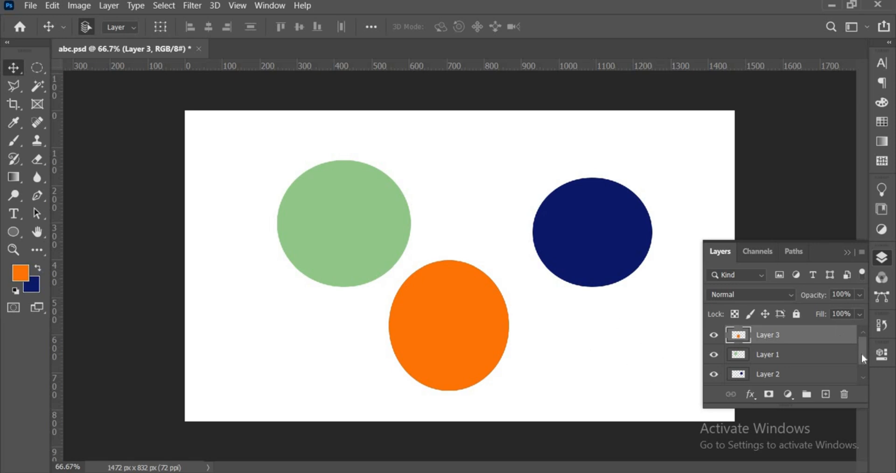
- Fill the background Layer 0 with grayish brown (98897e)
scroll(862, 359, down, 1)
click(818, 379)
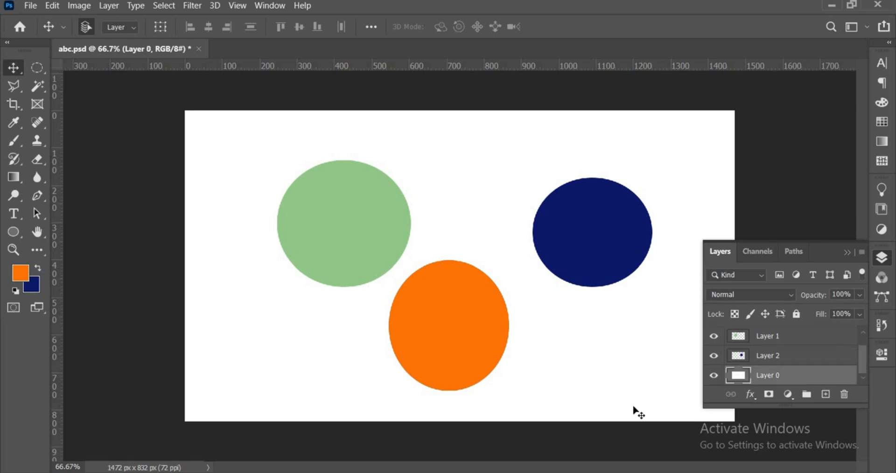
click(21, 273)
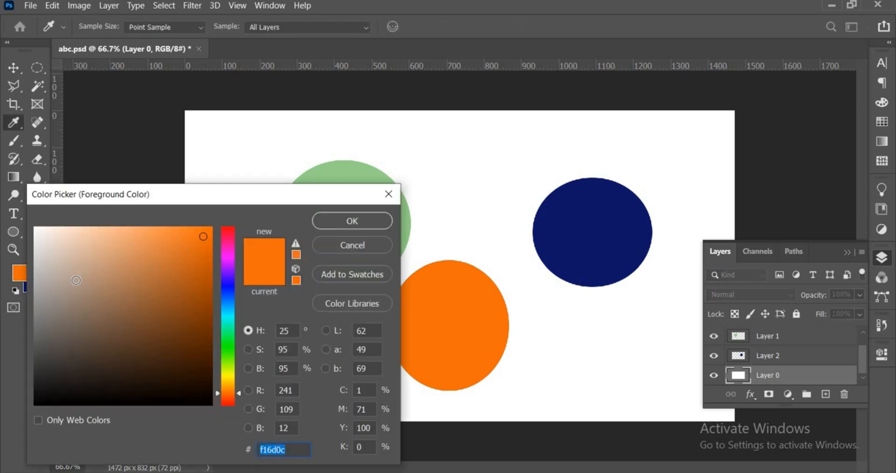
click(65, 299)
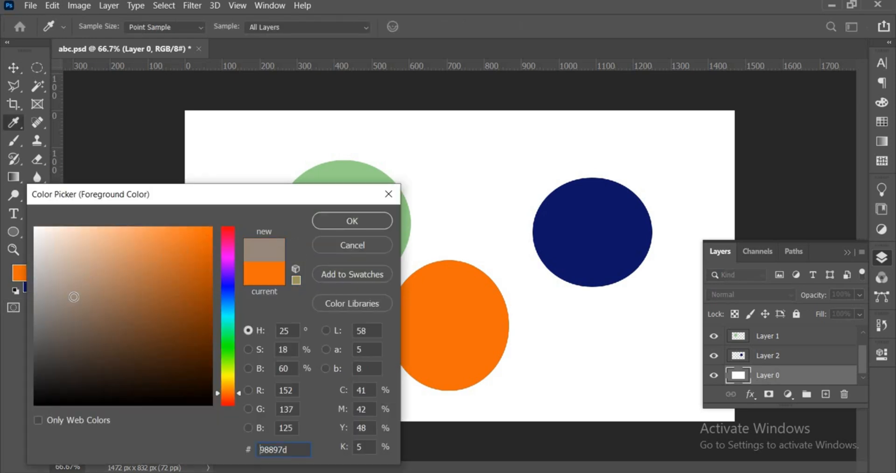
click(341, 223)
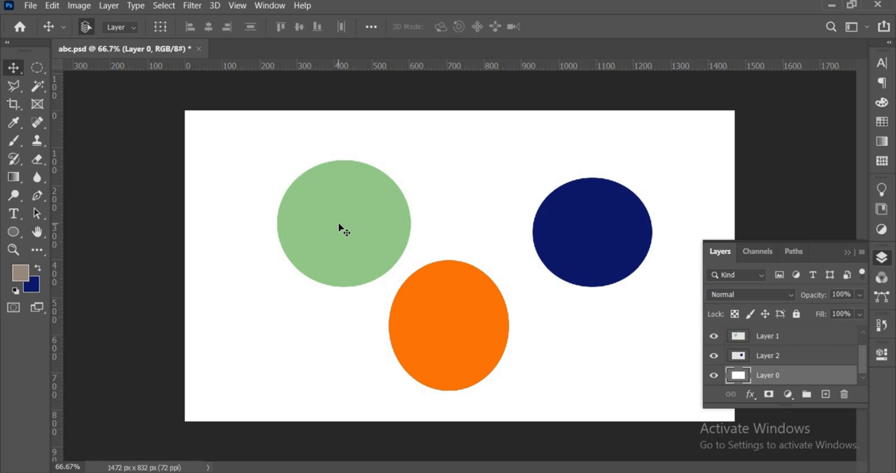
key(alt+BackSpace)
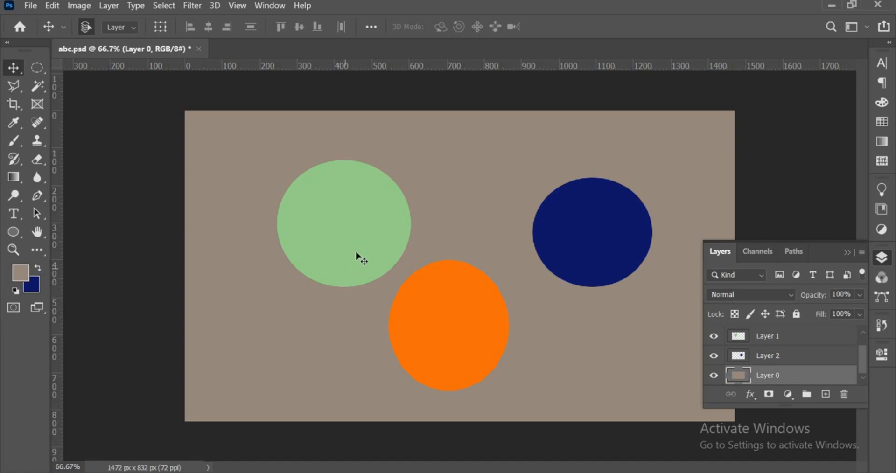
- Select Layer 2, Layer 1 and Layer 3 in turn to review the order of the circle layers
click(767, 360)
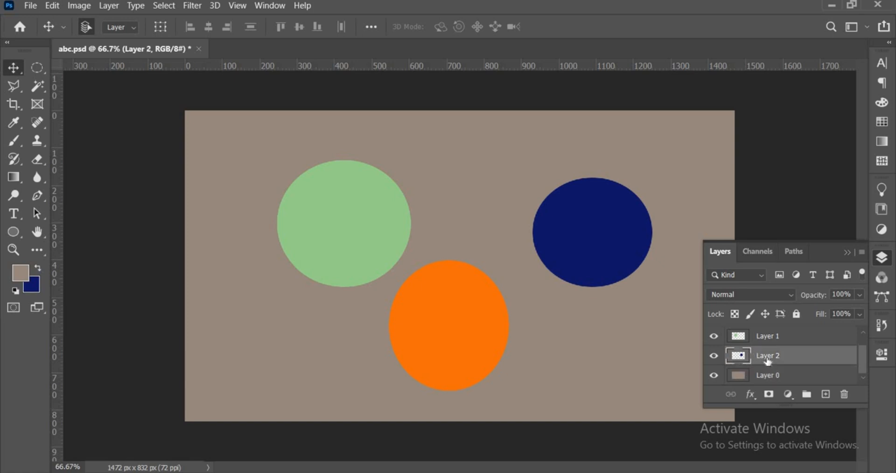
click(788, 342)
drag(866, 359, 863, 339)
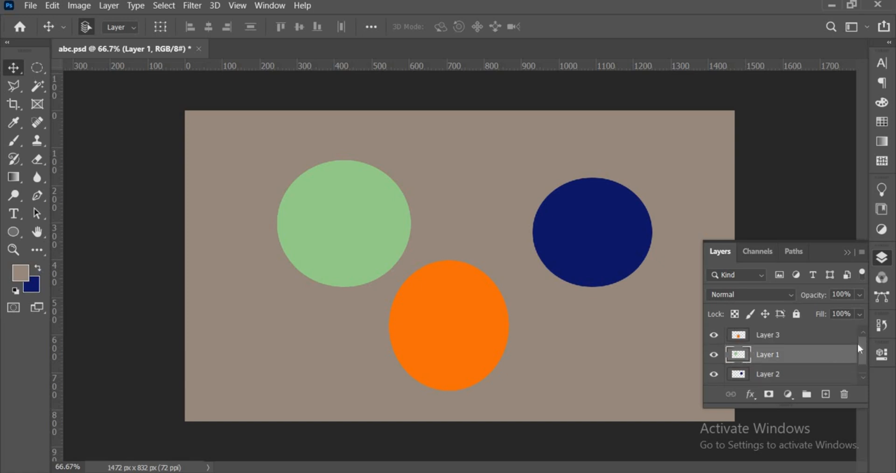
click(824, 339)
click(805, 358)
click(799, 374)
drag(863, 359, 864, 367)
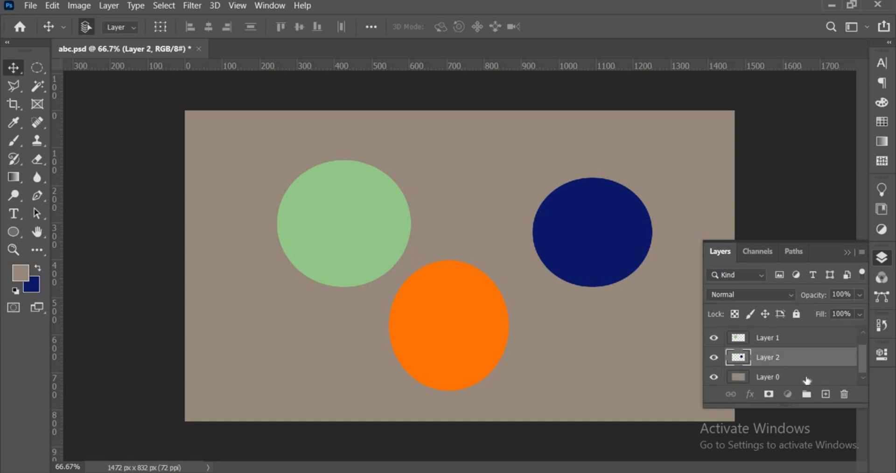
- Delete the grayish brown background layer, Layer 0
click(805, 377)
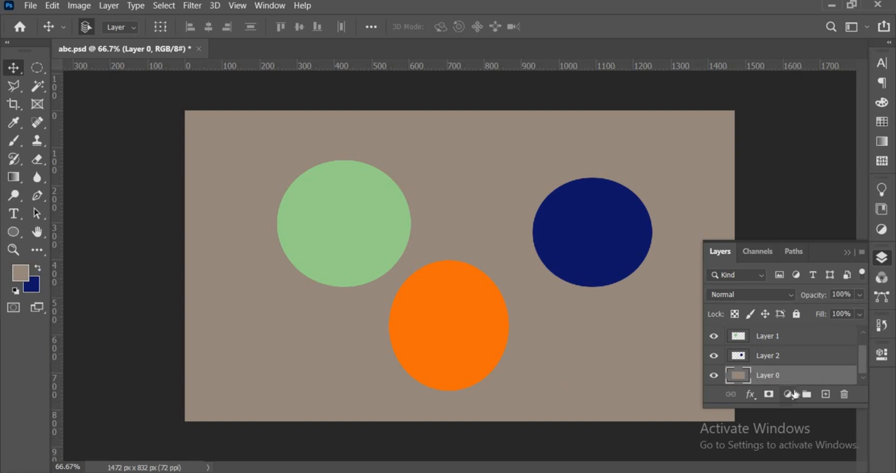
click(846, 395)
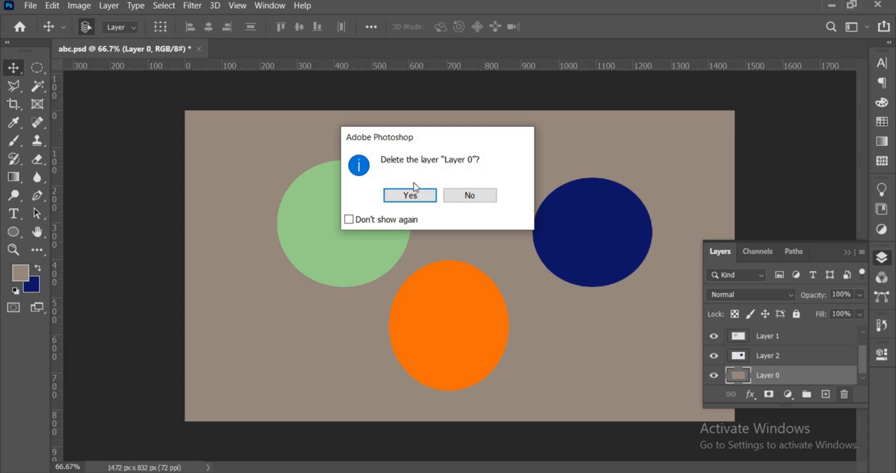
click(412, 194)
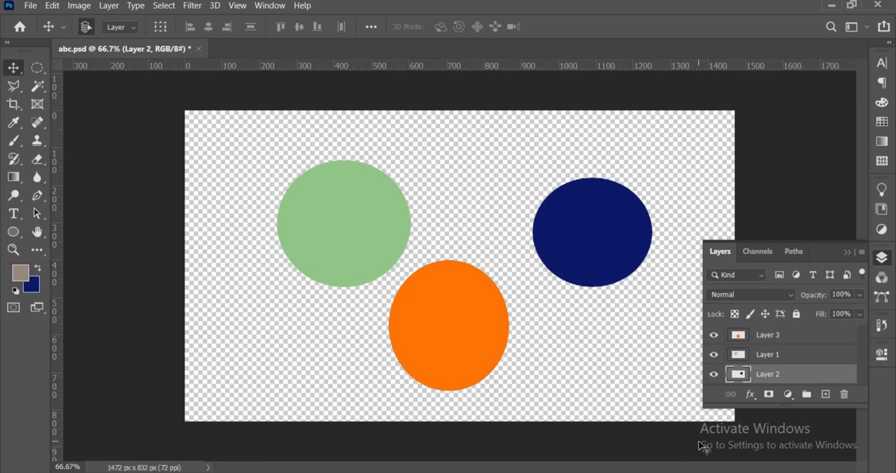
- Add a new layer at the bottom of the stack, beneath Layer 2, filled with the grayish brown foreground color
click(825, 394)
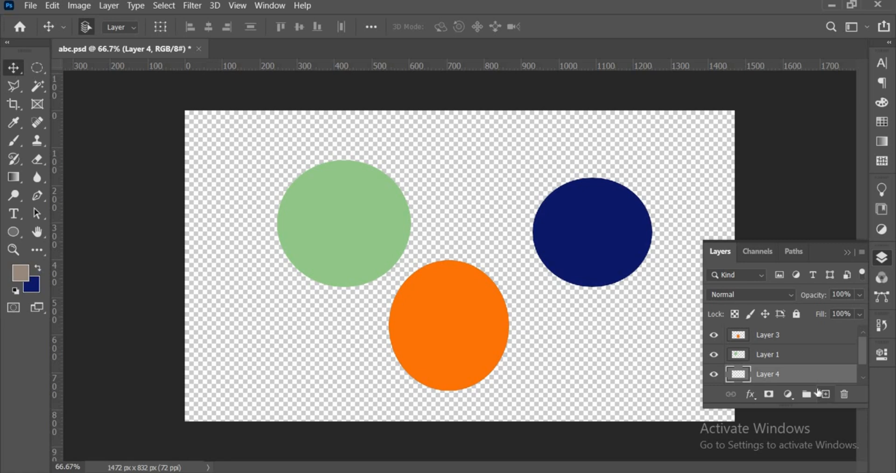
scroll(861, 363, down, 1)
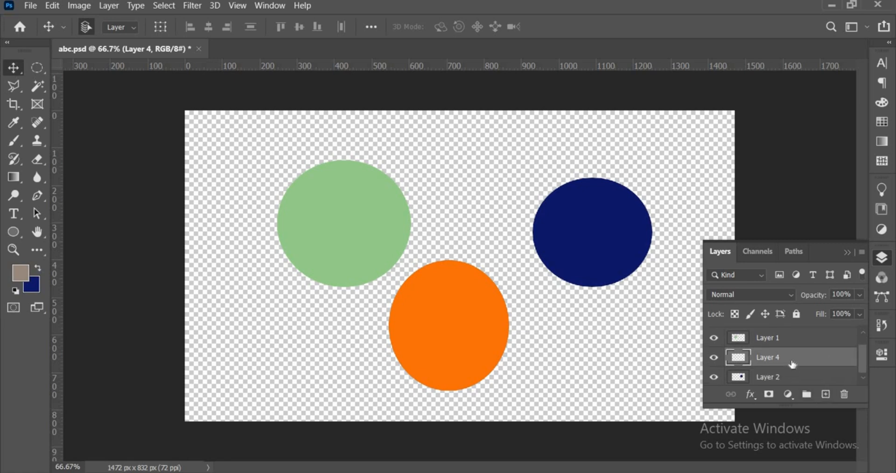
drag(793, 364, 791, 376)
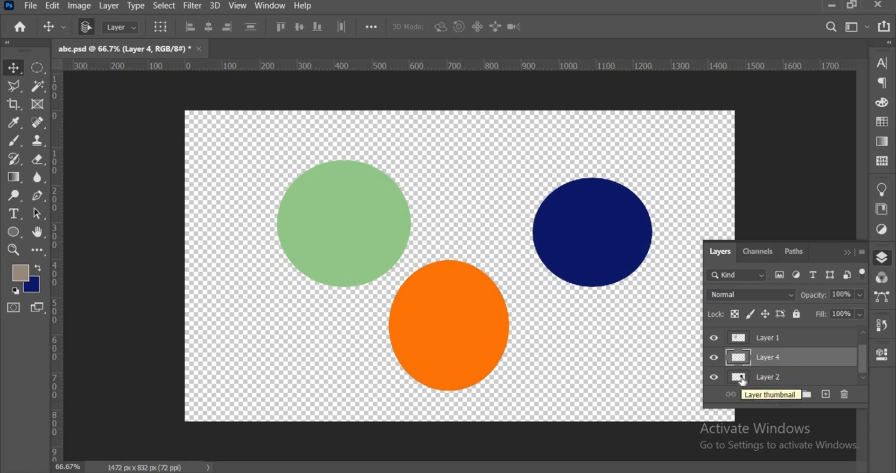
drag(773, 377, 777, 358)
click(777, 379)
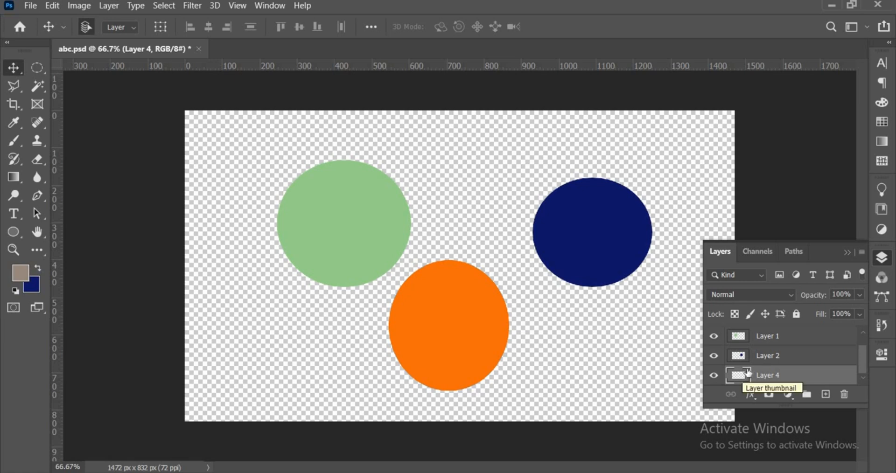
key(alt+BackSpace)
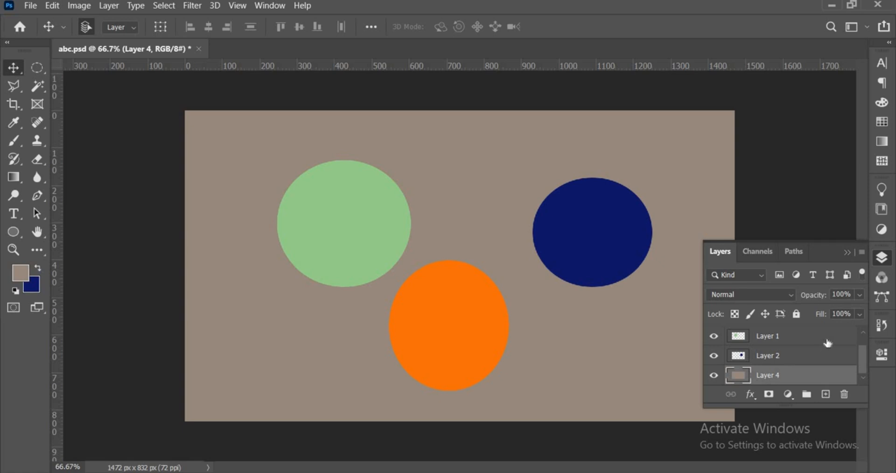
- Rename the bottom grayish brown layer as Background
drag(863, 354, 859, 365)
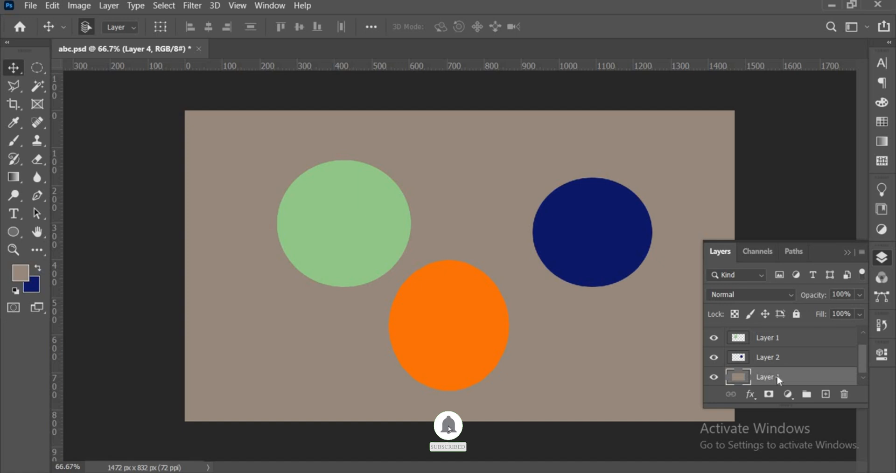
right_click(776, 376)
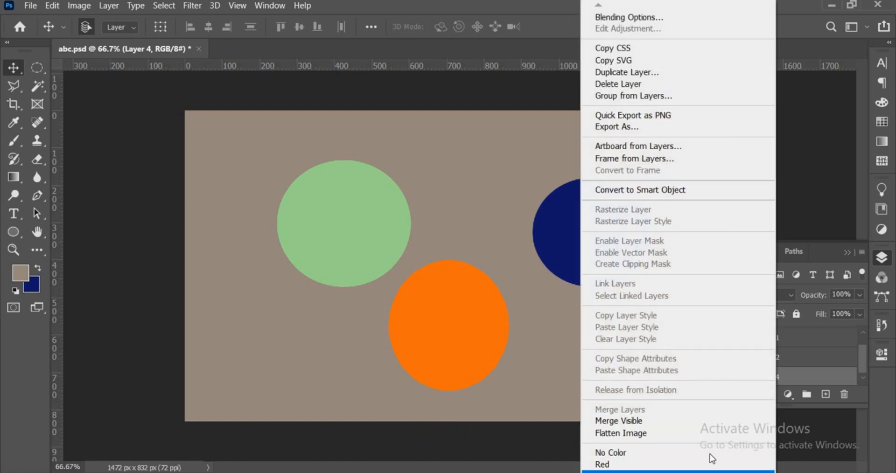
click(792, 374)
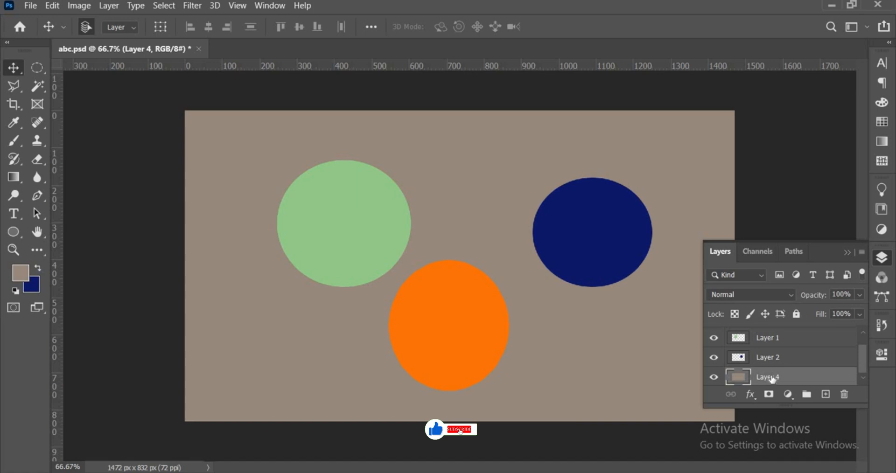
double_click(770, 378)
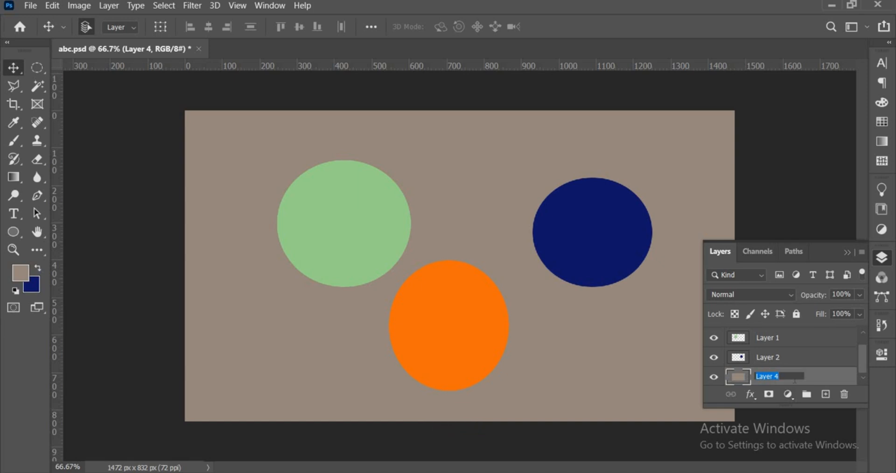
text(Back)
text(ground)
key(Return)
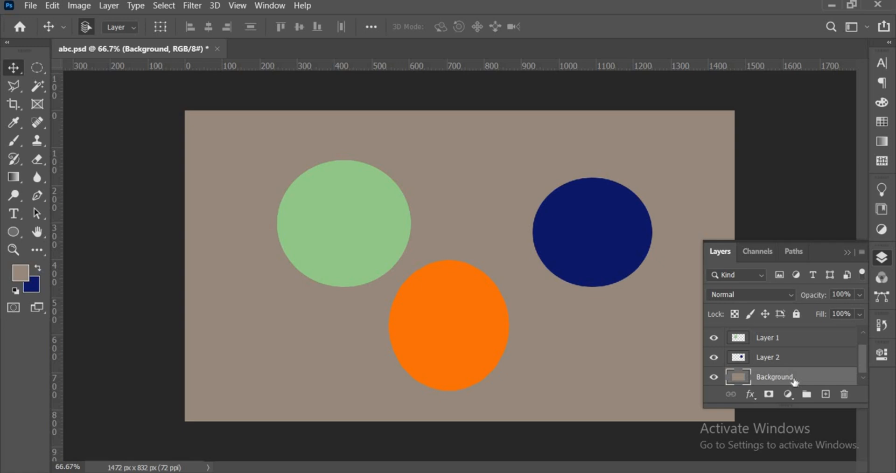
- Rename Layer 2, the dark blue circle's layer, as Objec. 01 and save the document
double_click(773, 359)
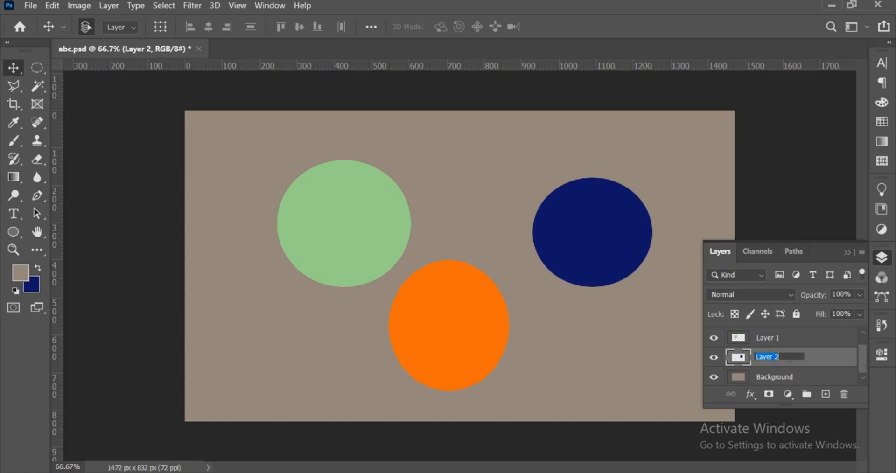
text(Objec. 01)
key(Return)
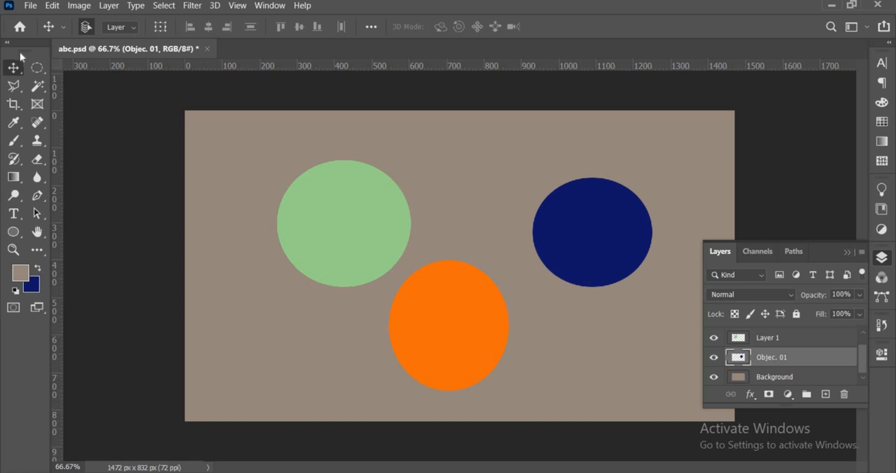
click(30, 5)
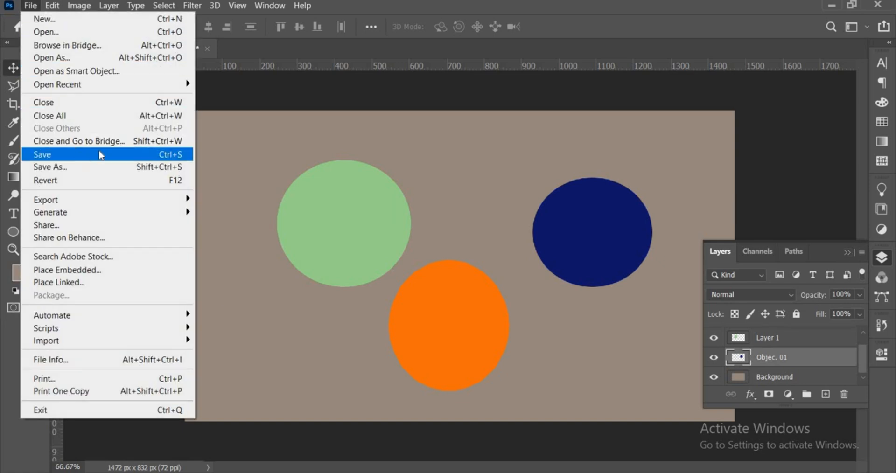
click(172, 158)
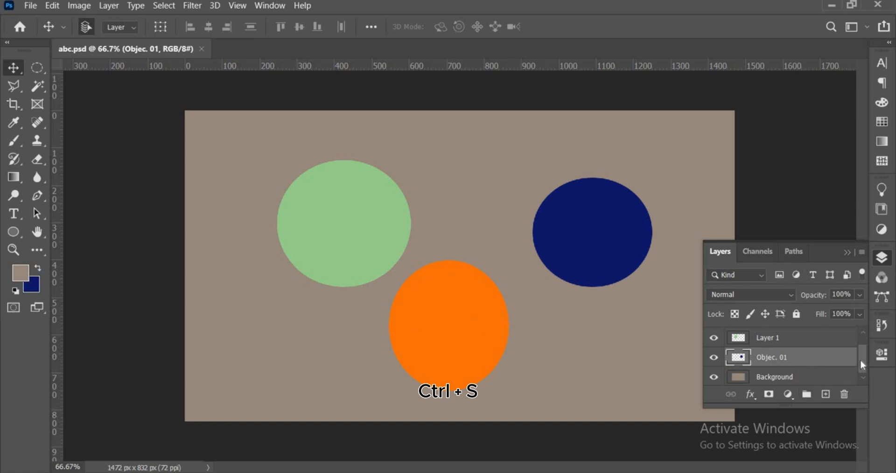
- Add a new layer above Layer 3 and draw a rectangular selection between the green and dark blue circles, above the orange one
key(ctrl+j)
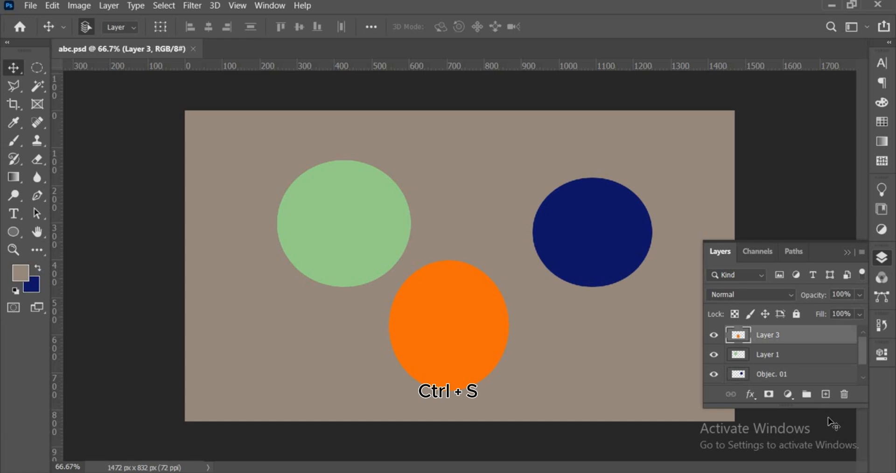
click(845, 395)
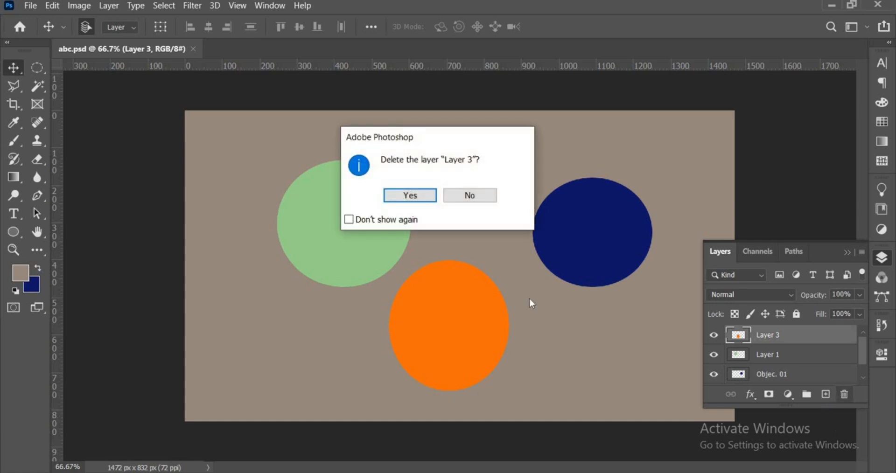
click(493, 198)
click(825, 395)
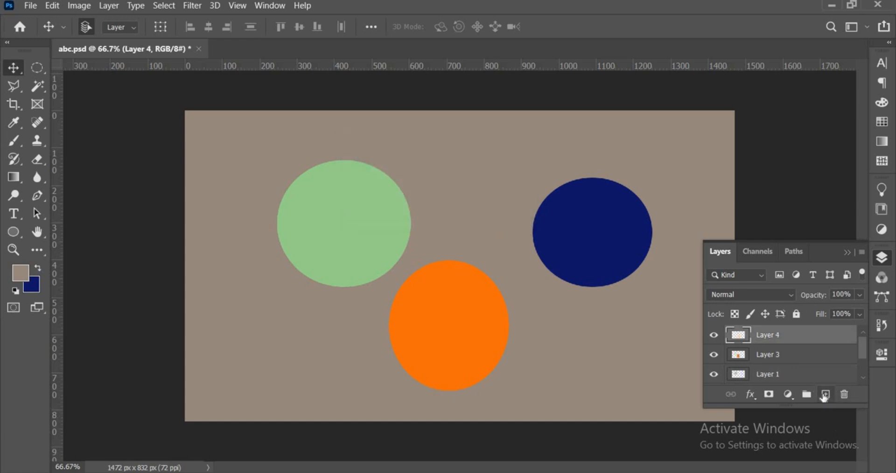
click(41, 65)
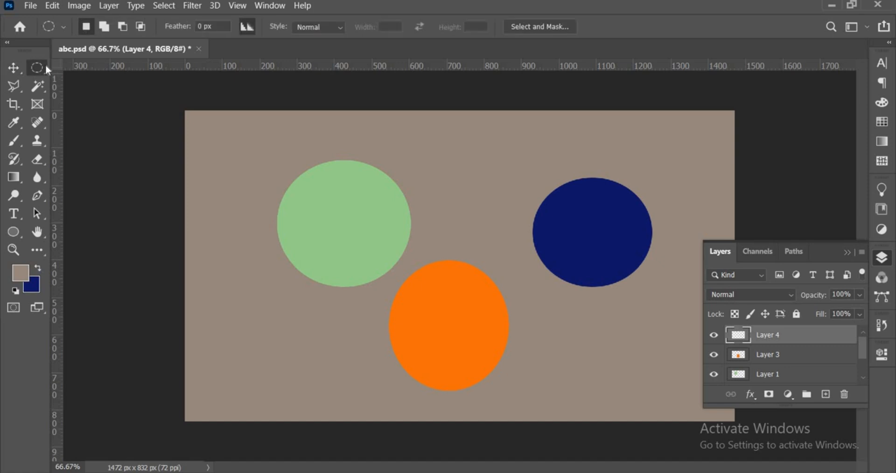
click(100, 67)
drag(521, 135, 444, 220)
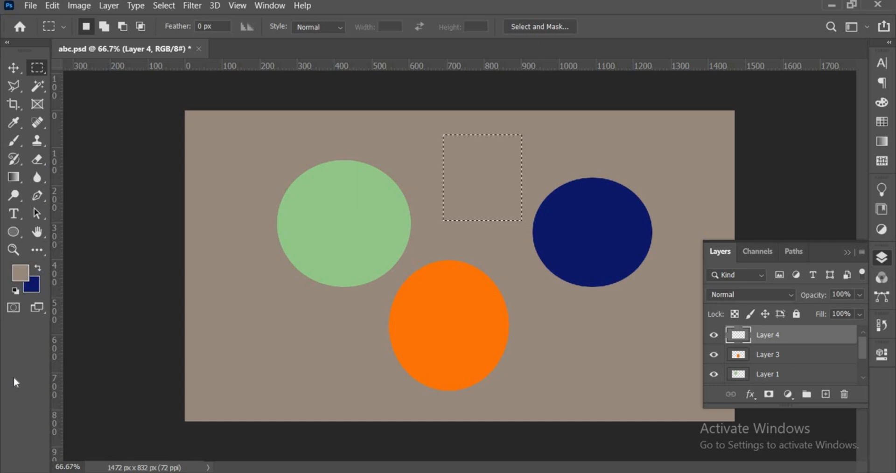
- Fill the rectangular selection on Layer 4 with muted yellow (b7b36f), using 39% saturation, and deselect it
click(19, 276)
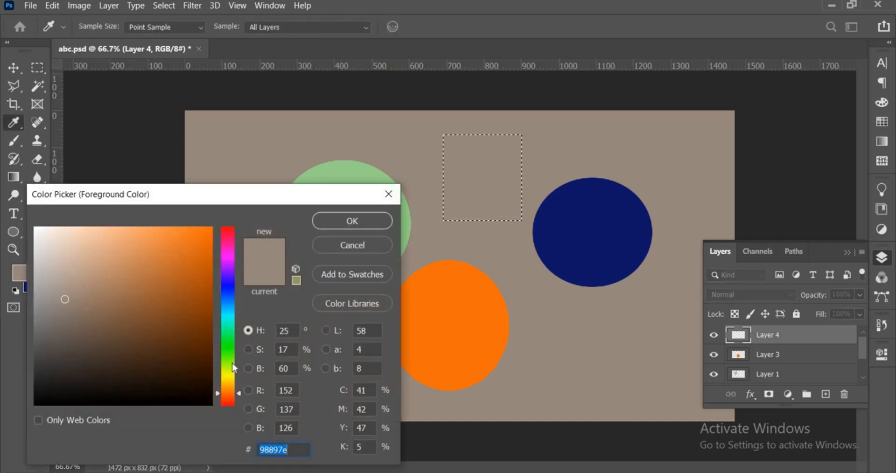
click(230, 378)
click(181, 278)
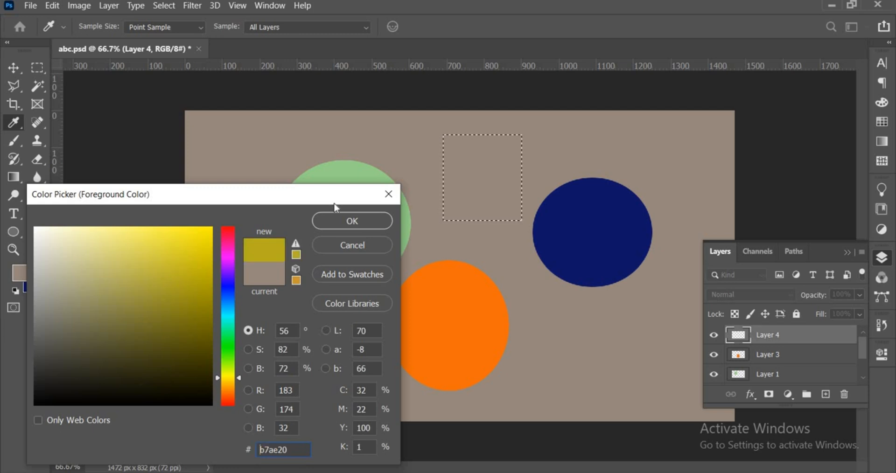
click(247, 351)
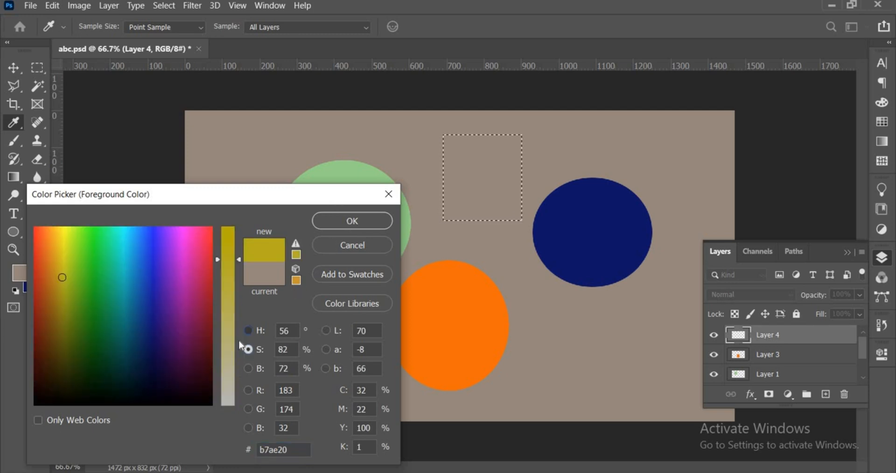
click(248, 330)
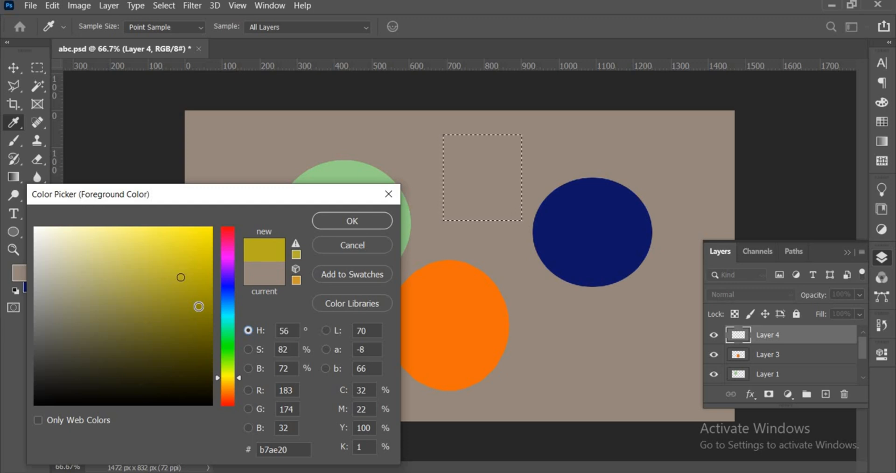
click(254, 349)
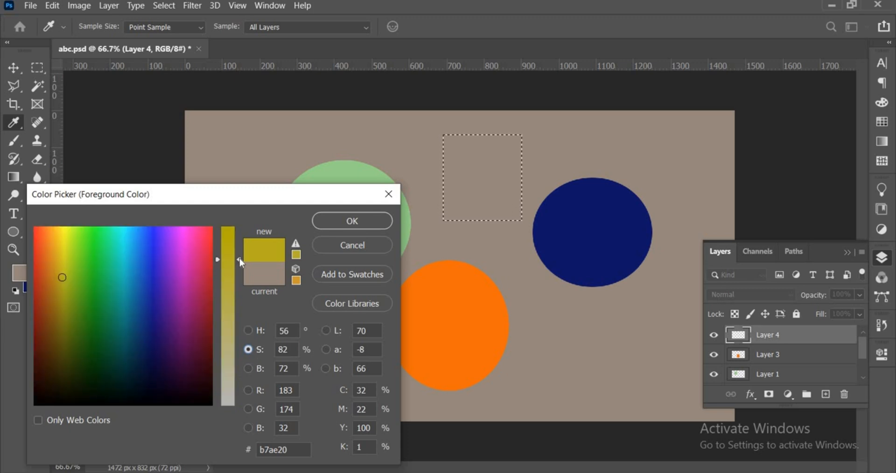
drag(240, 259, 239, 336)
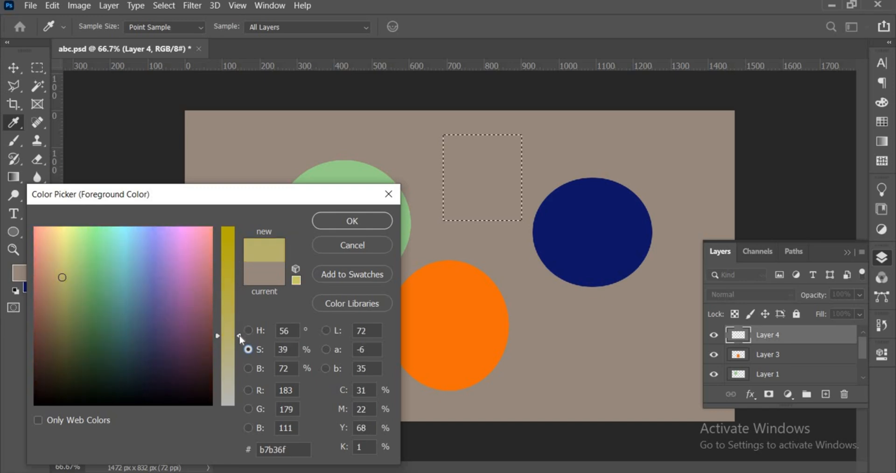
click(347, 227)
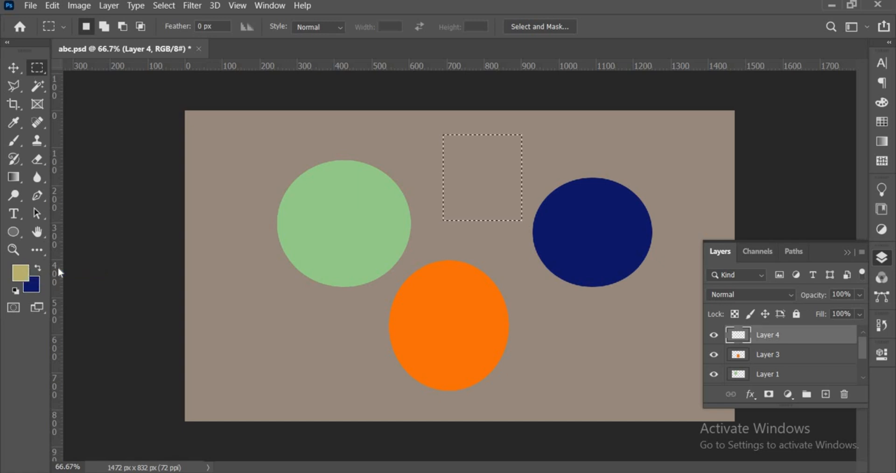
key(alt+BackSpace)
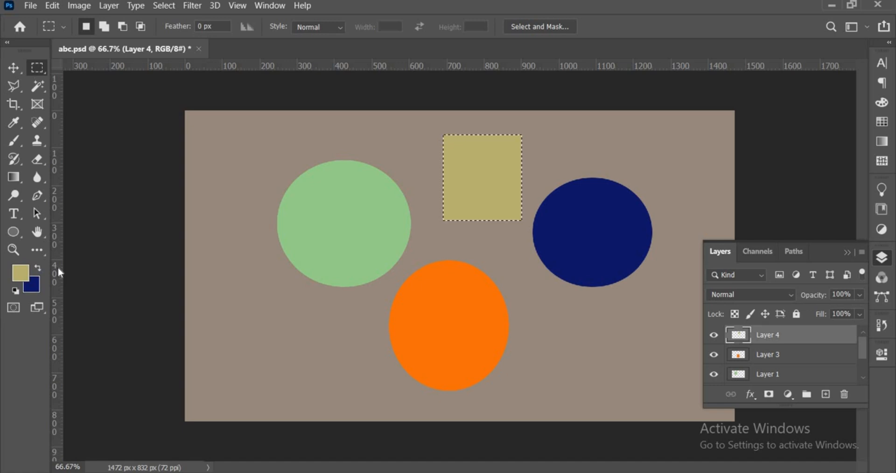
key(ctrl+d)
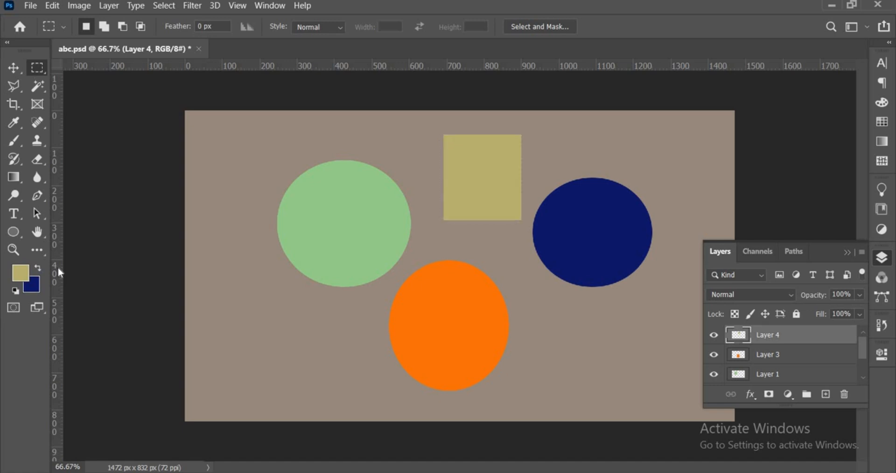